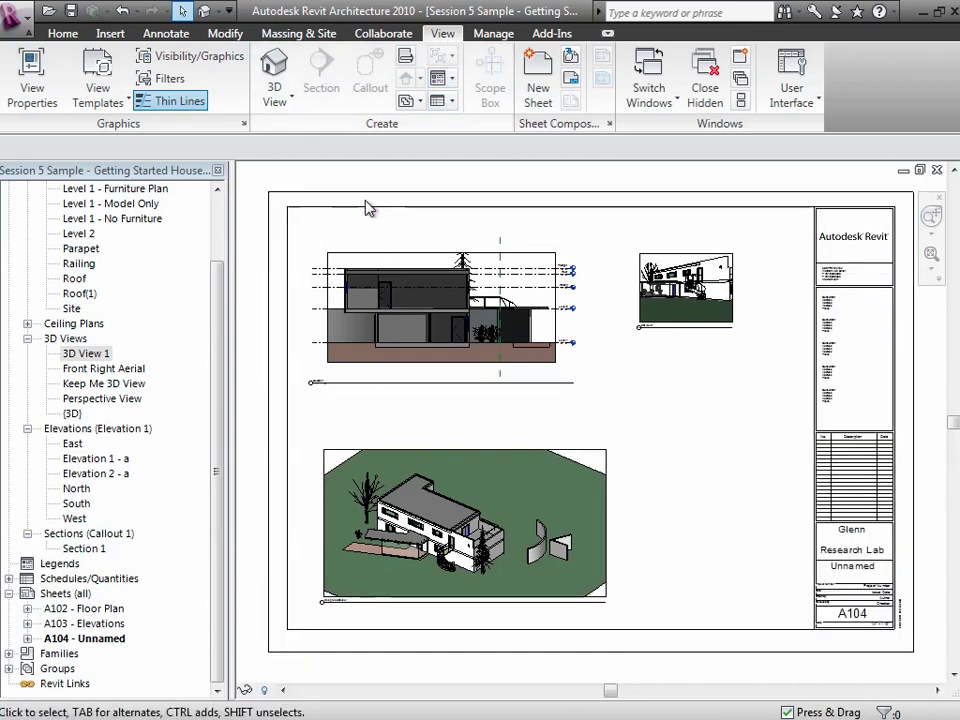
Begin a new Windows schedule from Schedule/Quantities, then cancel to start over
click(452, 107)
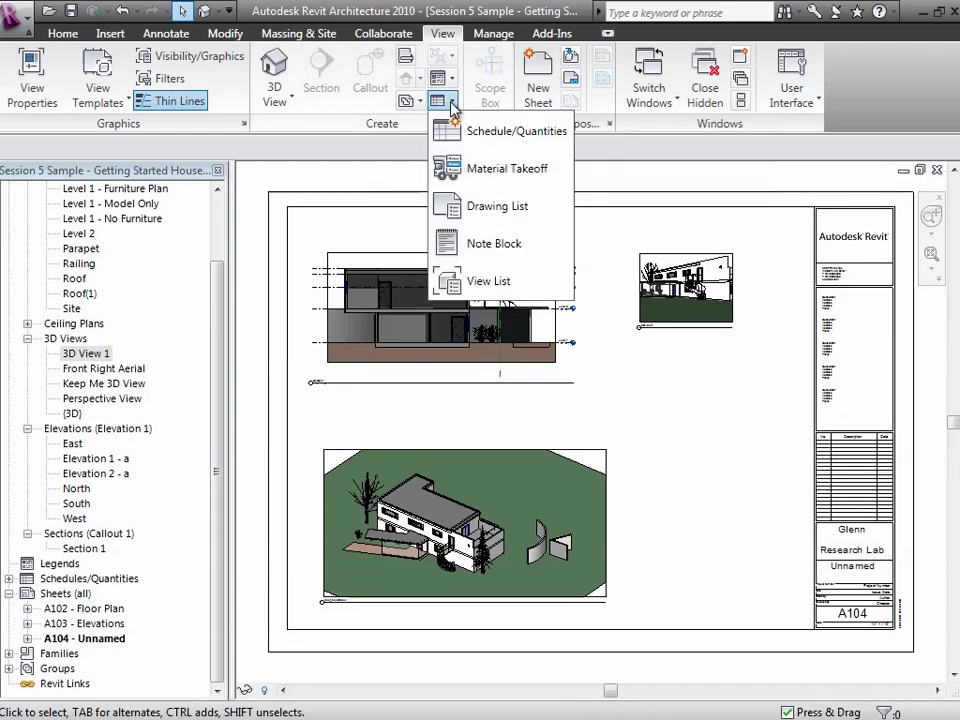
click(462, 133)
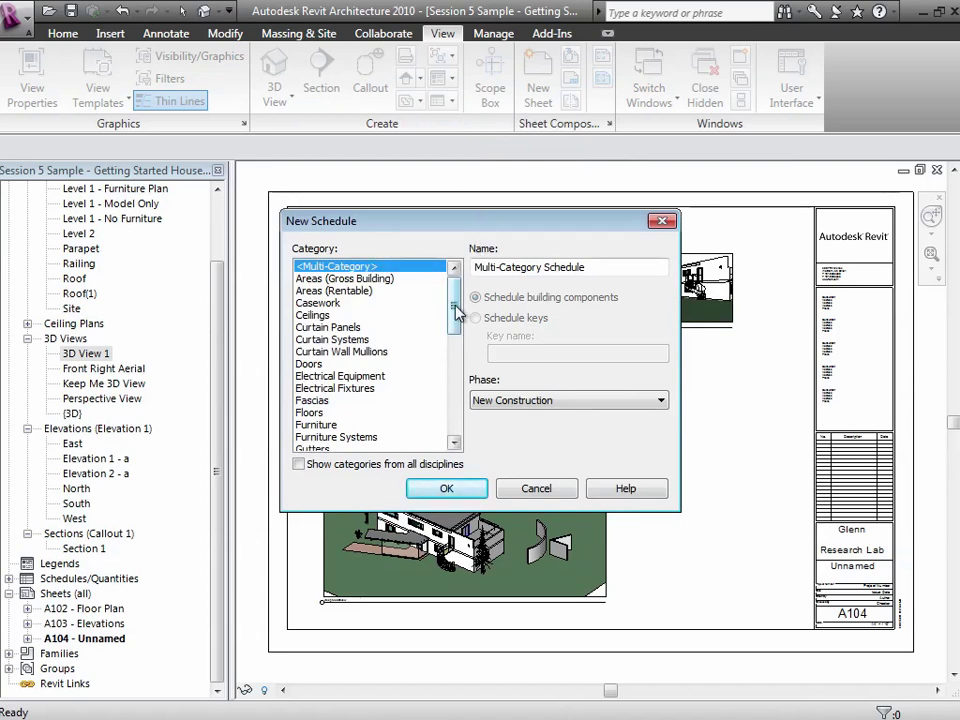
drag(455, 313, 454, 405)
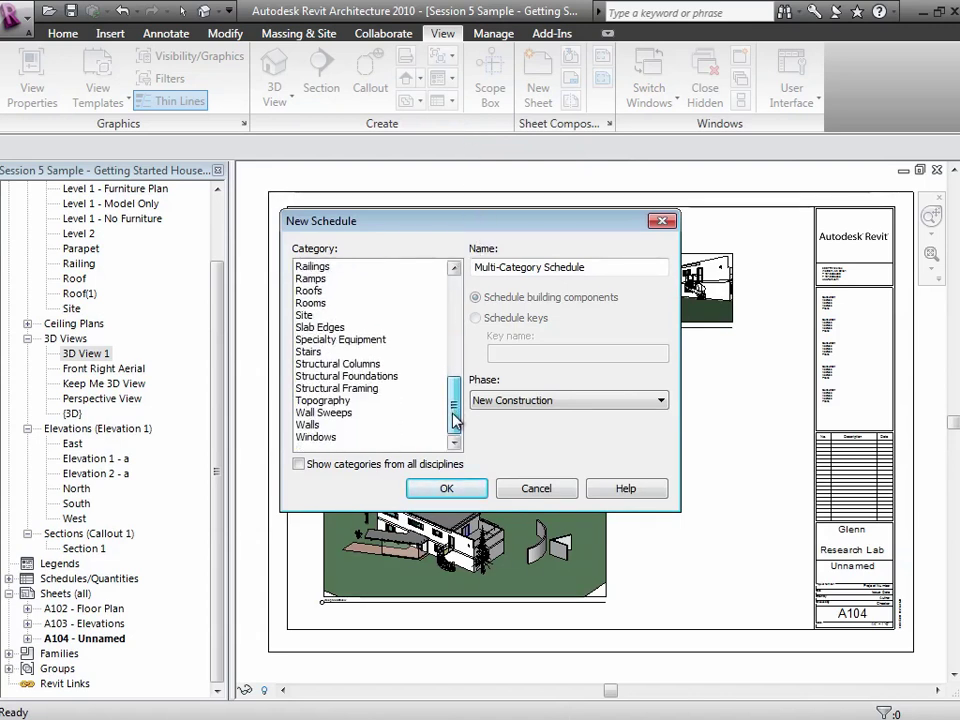
click(330, 440)
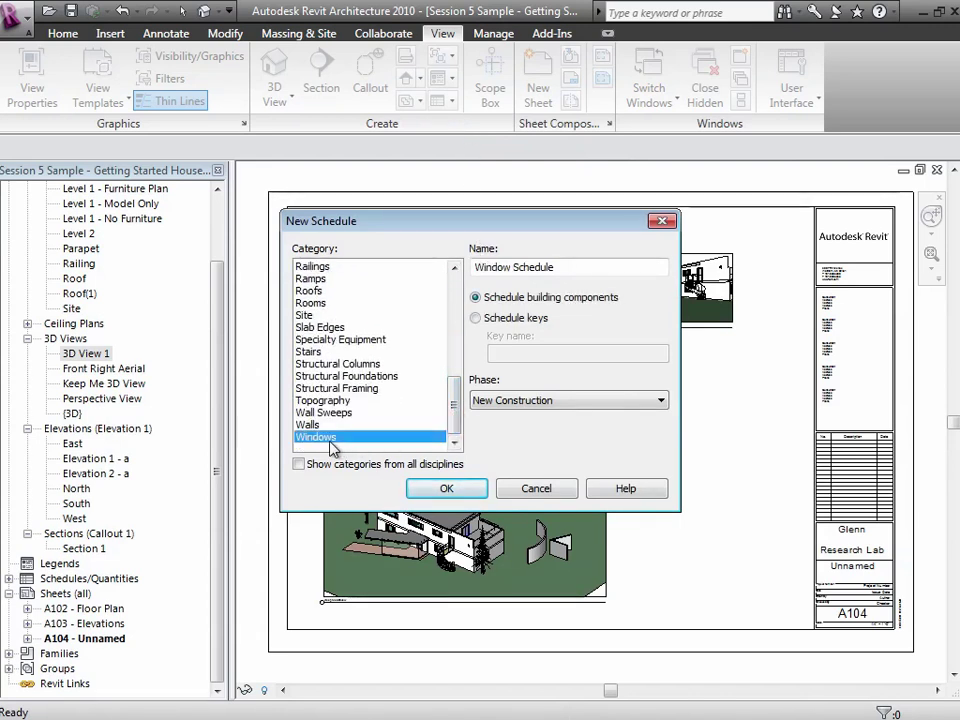
click(465, 490)
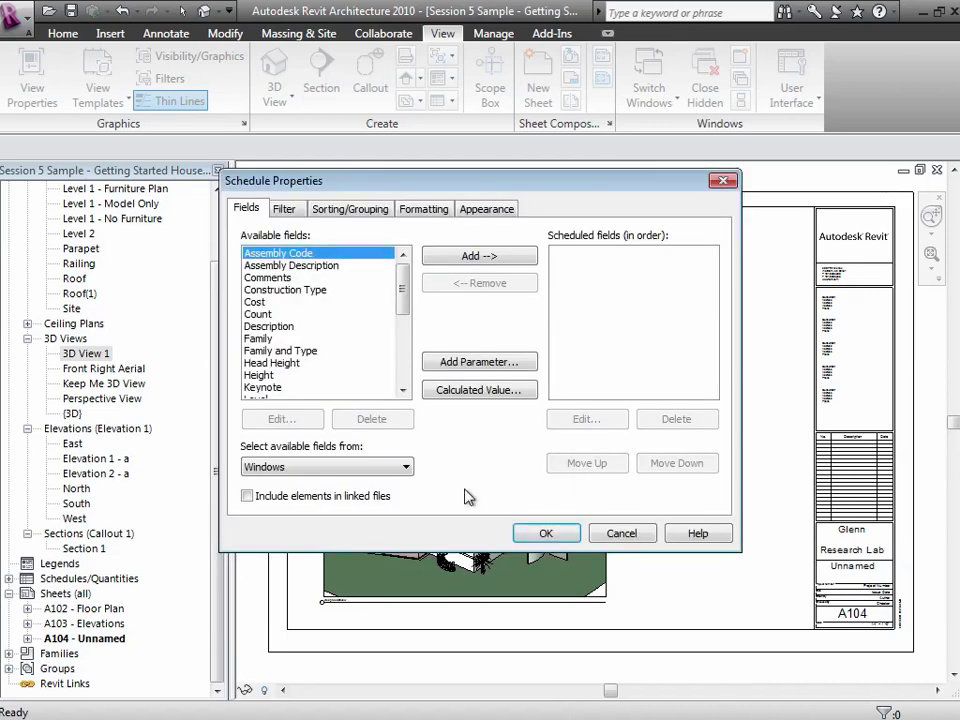
click(617, 533)
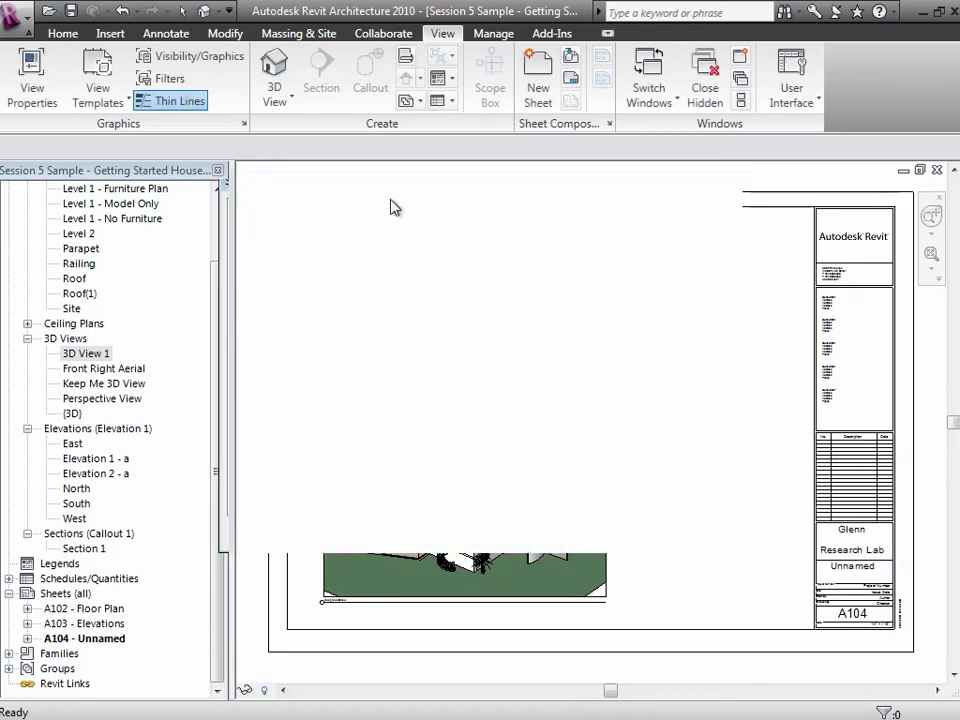
Create a new schedule for the Windows category, keeping the name Window Schedule
click(452, 101)
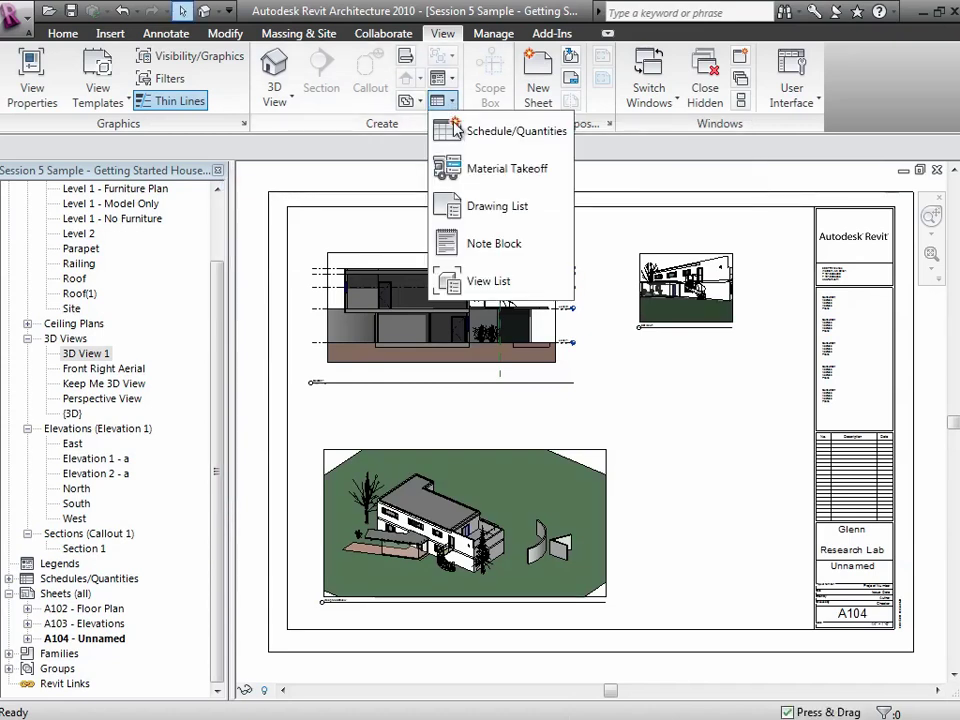
click(457, 131)
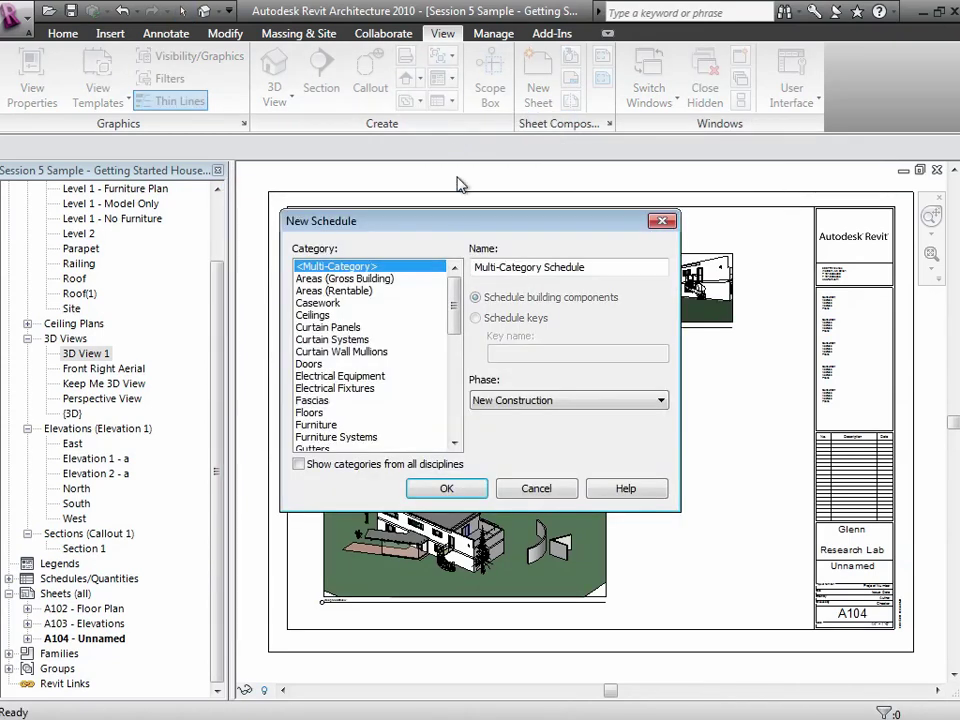
drag(454, 321, 456, 433)
click(345, 437)
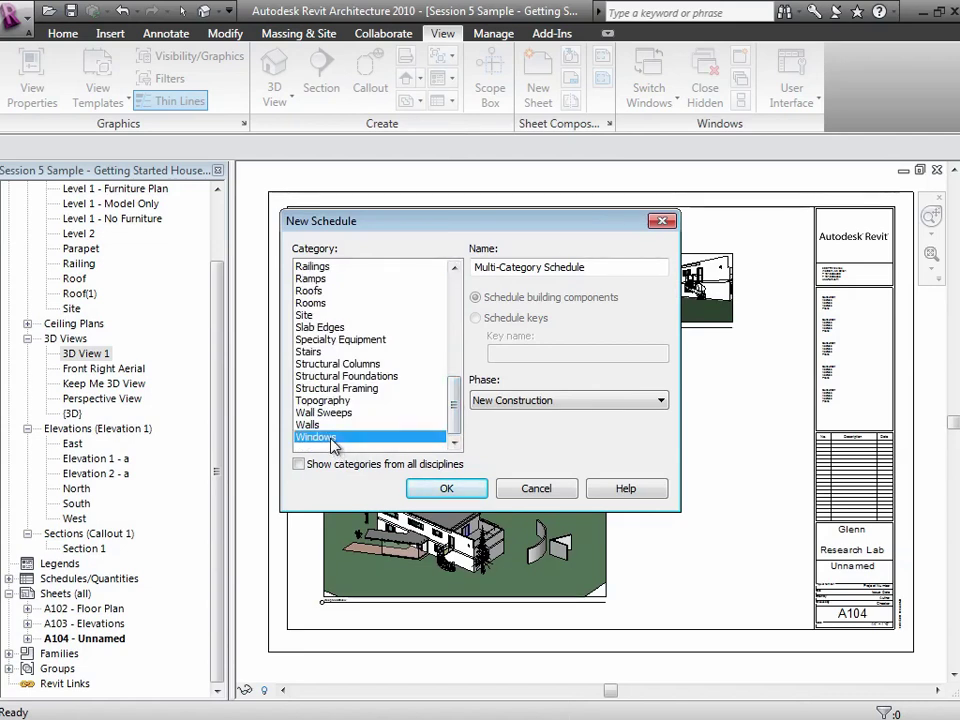
click(442, 490)
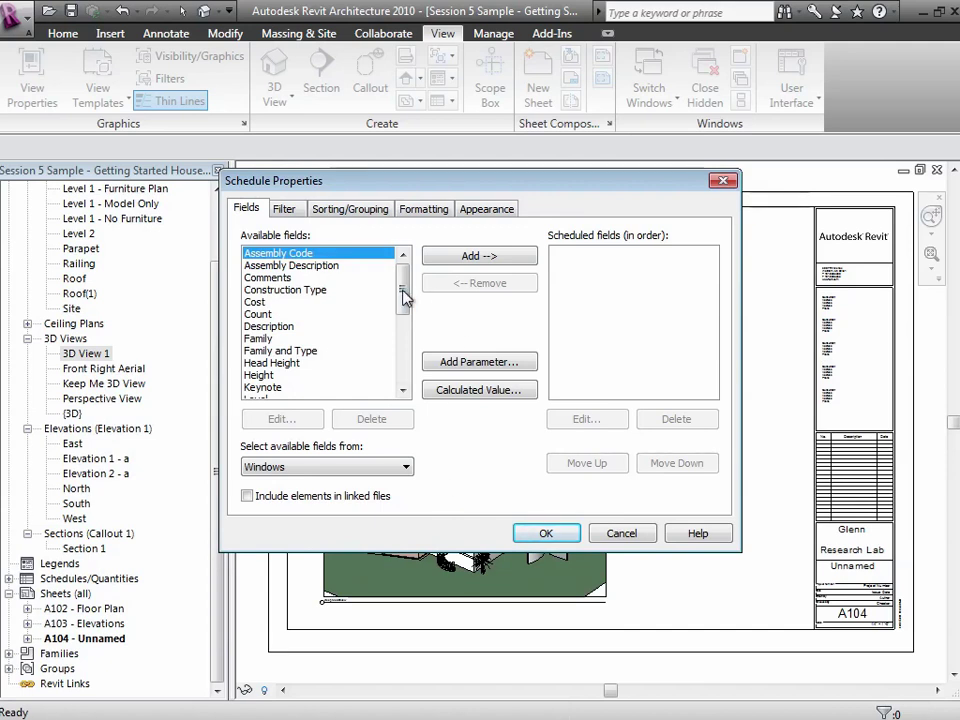
Add Type and Mark to the scheduled fields
drag(405, 298, 407, 360)
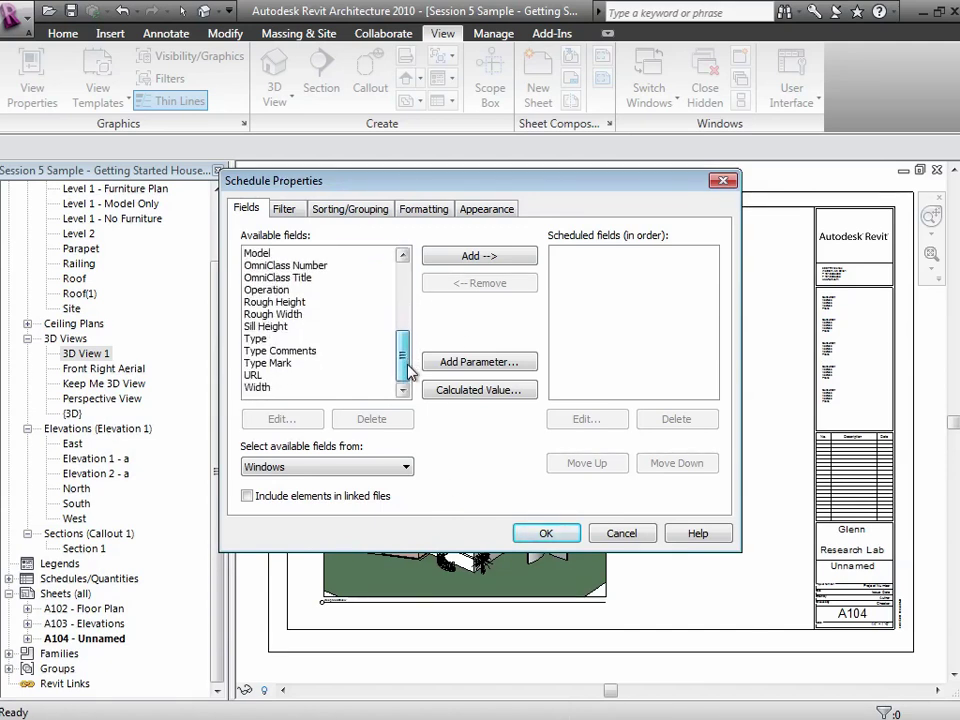
click(258, 340)
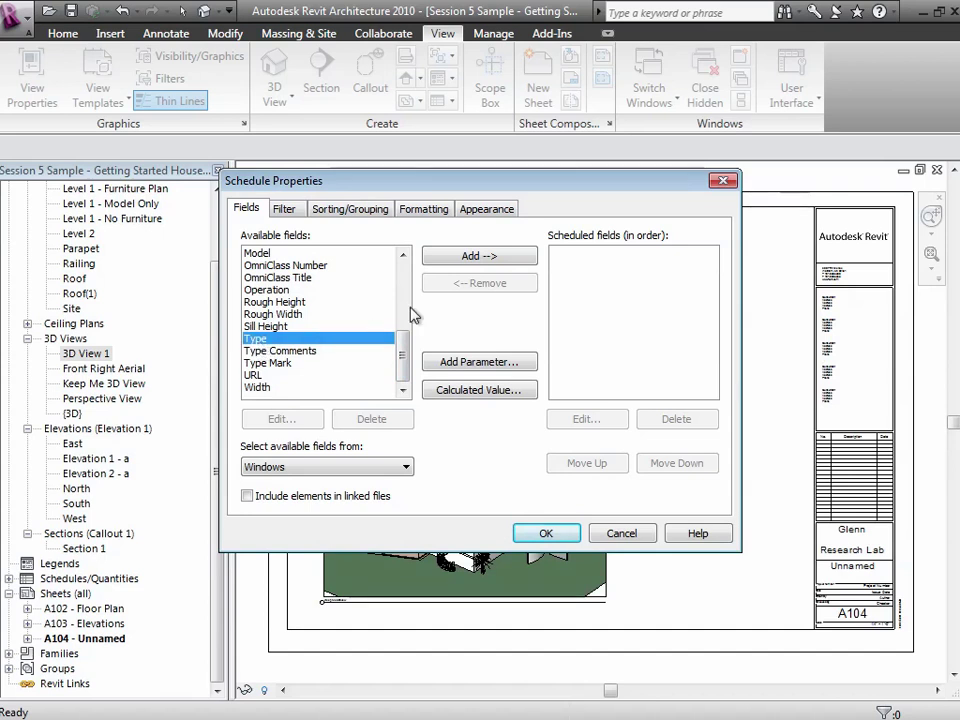
click(466, 262)
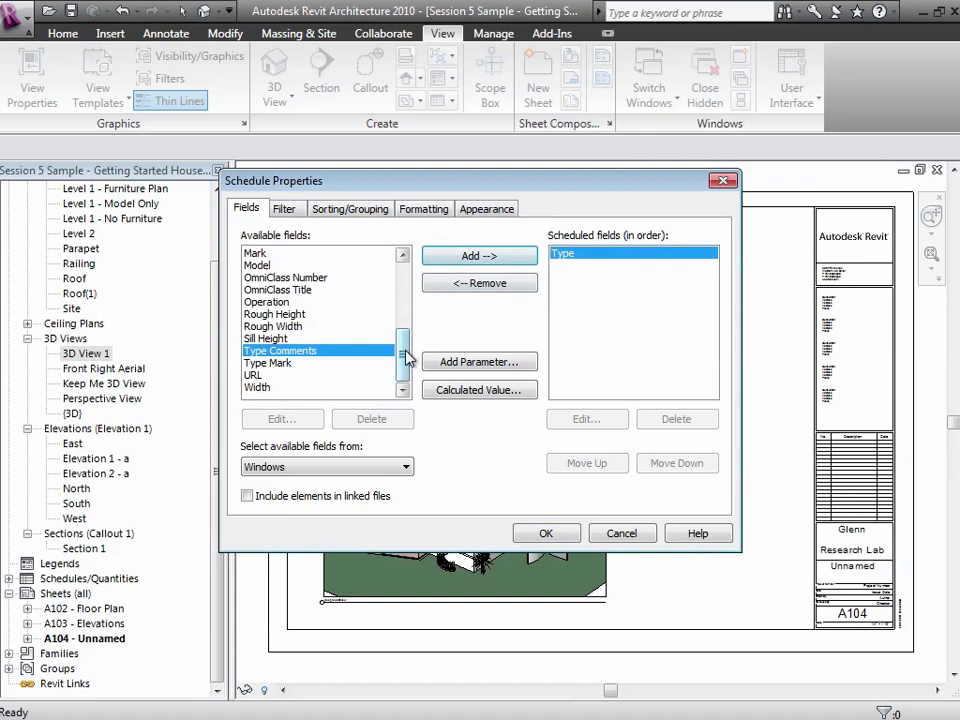
scroll(403, 345, up, 2)
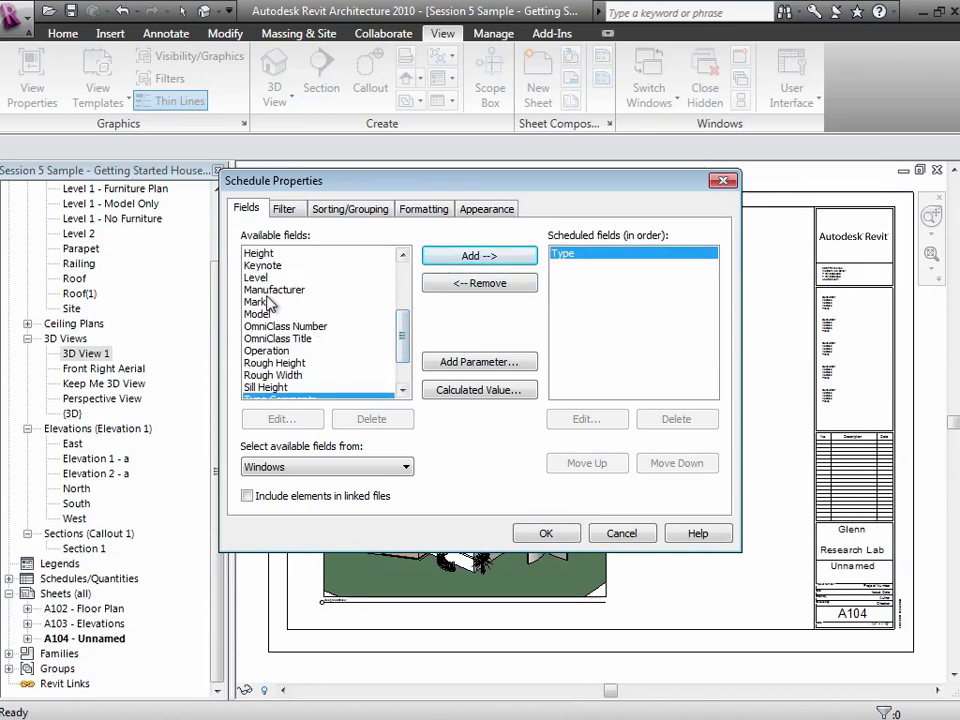
click(262, 302)
click(458, 257)
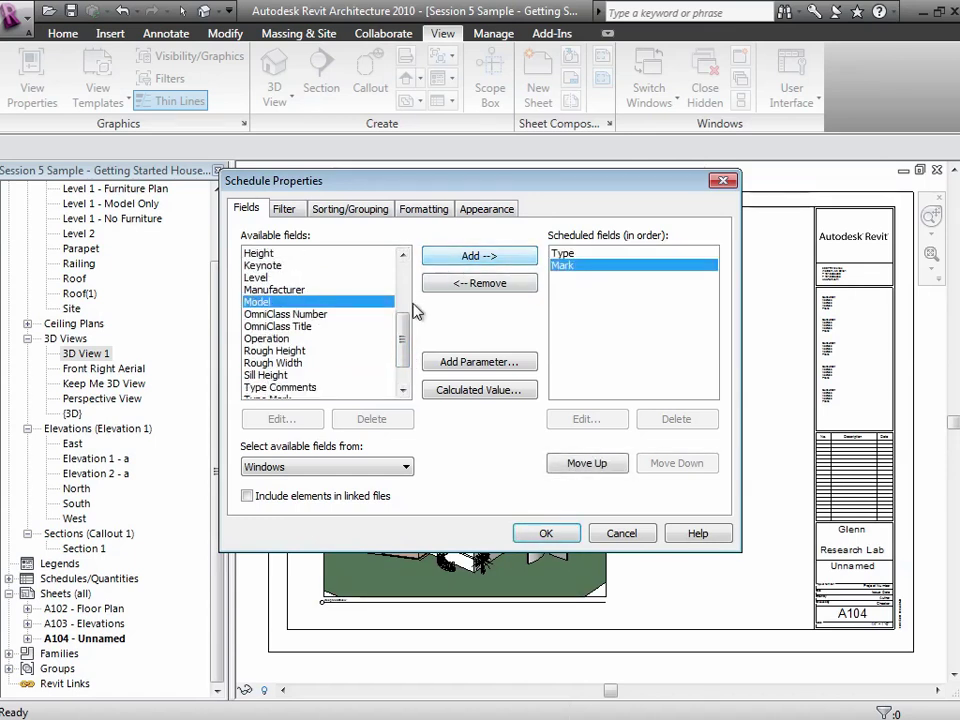
Add Width and Height as scheduled fields and display the schedule
scroll(405, 322, up, 1)
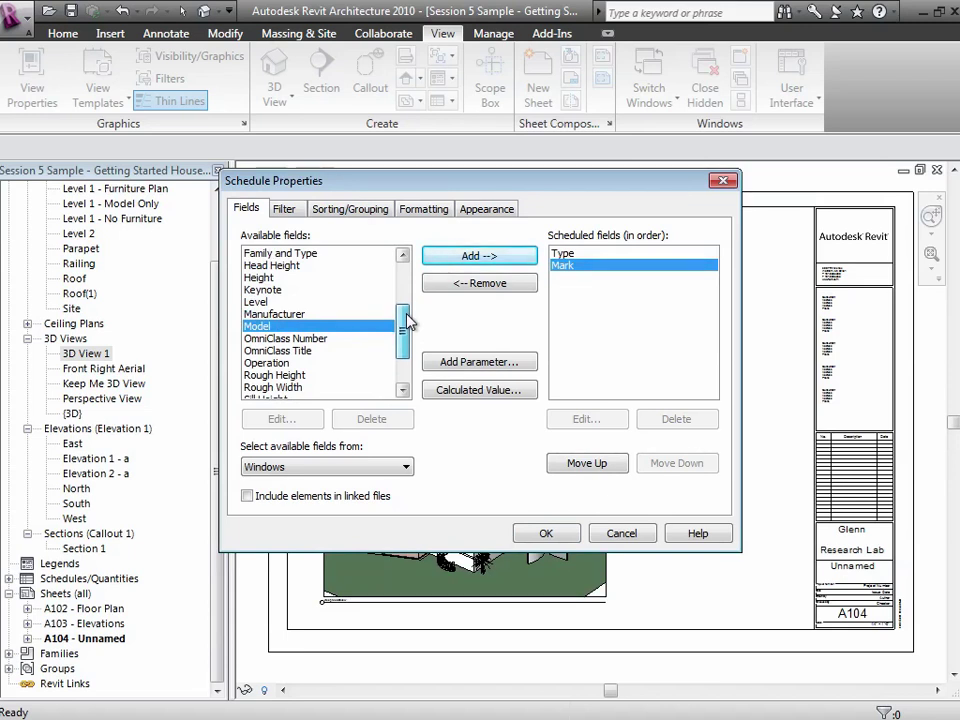
drag(405, 326, 405, 343)
click(292, 388)
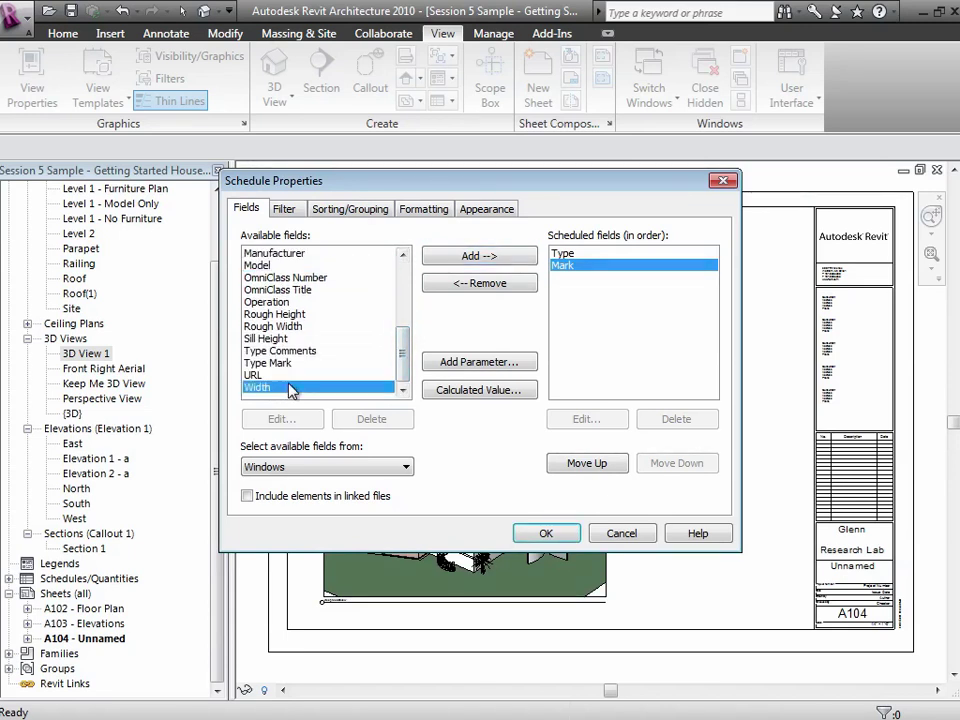
drag(403, 345, 407, 372)
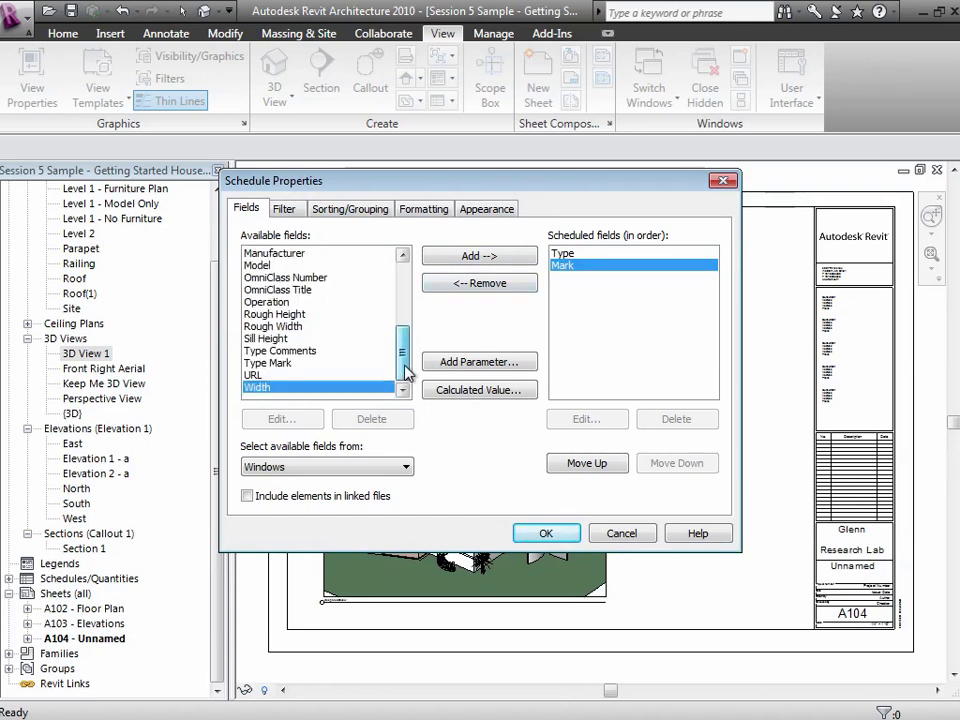
click(479, 256)
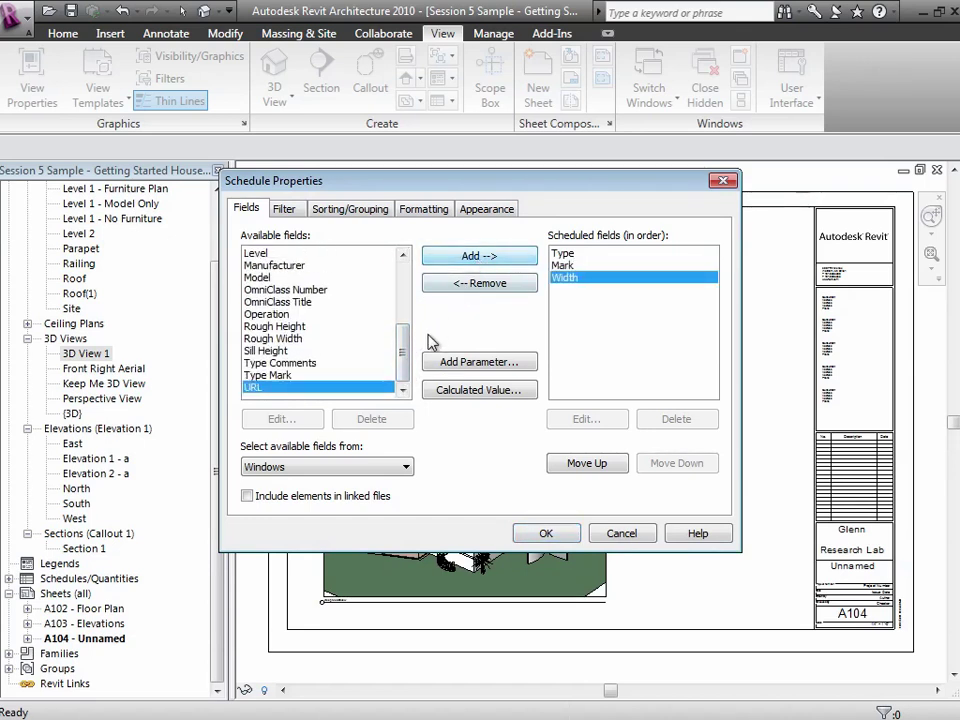
scroll(303, 250, up, 2)
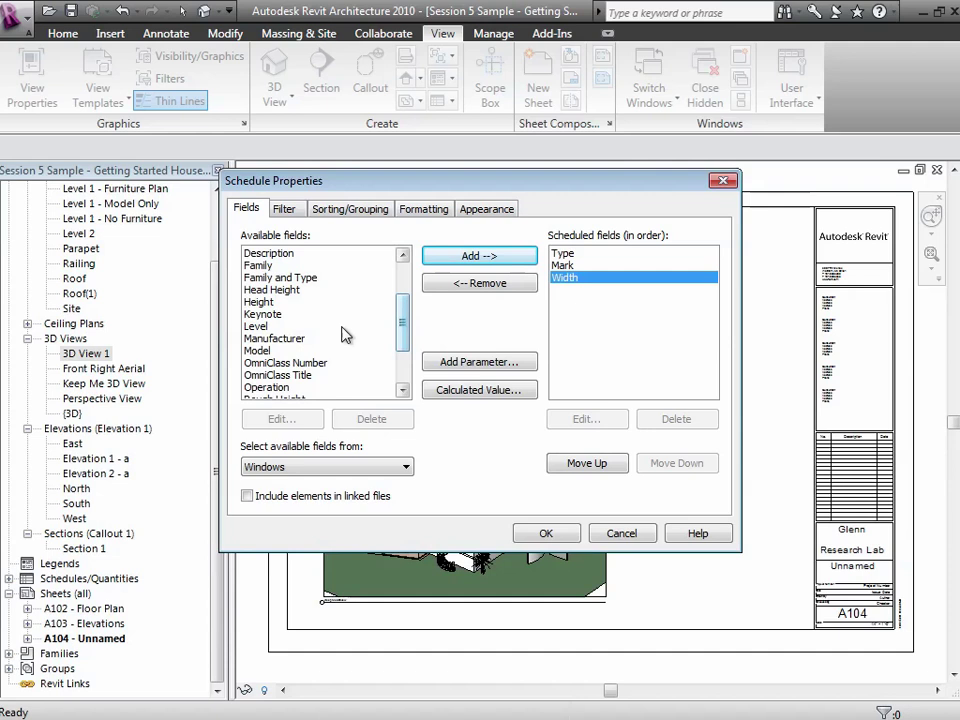
click(318, 302)
click(455, 258)
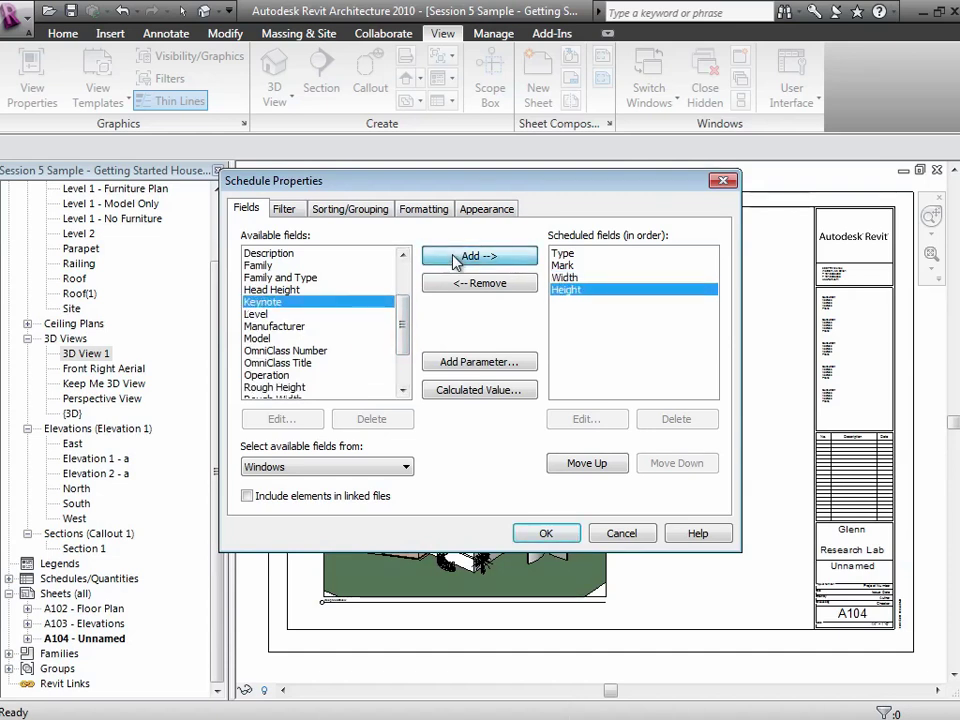
click(553, 537)
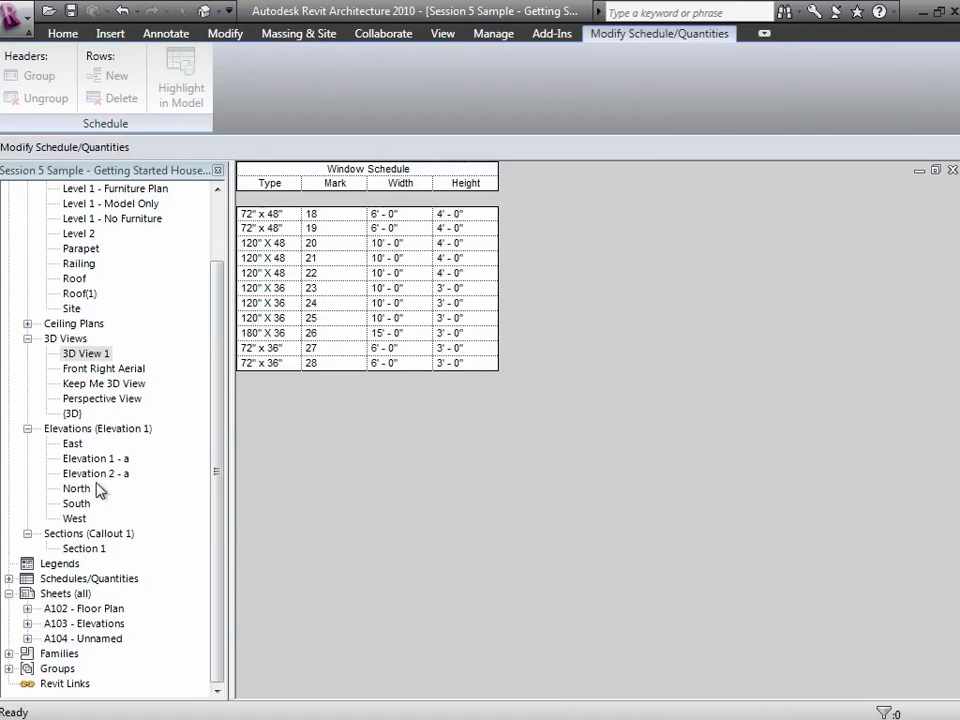
click(8, 578)
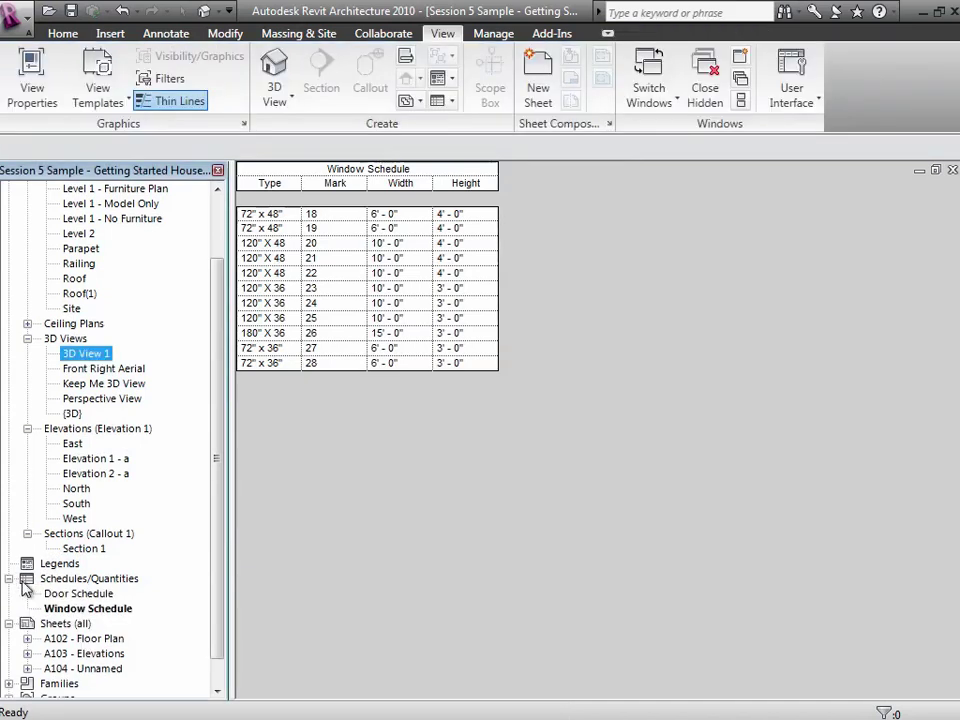
click(80, 610)
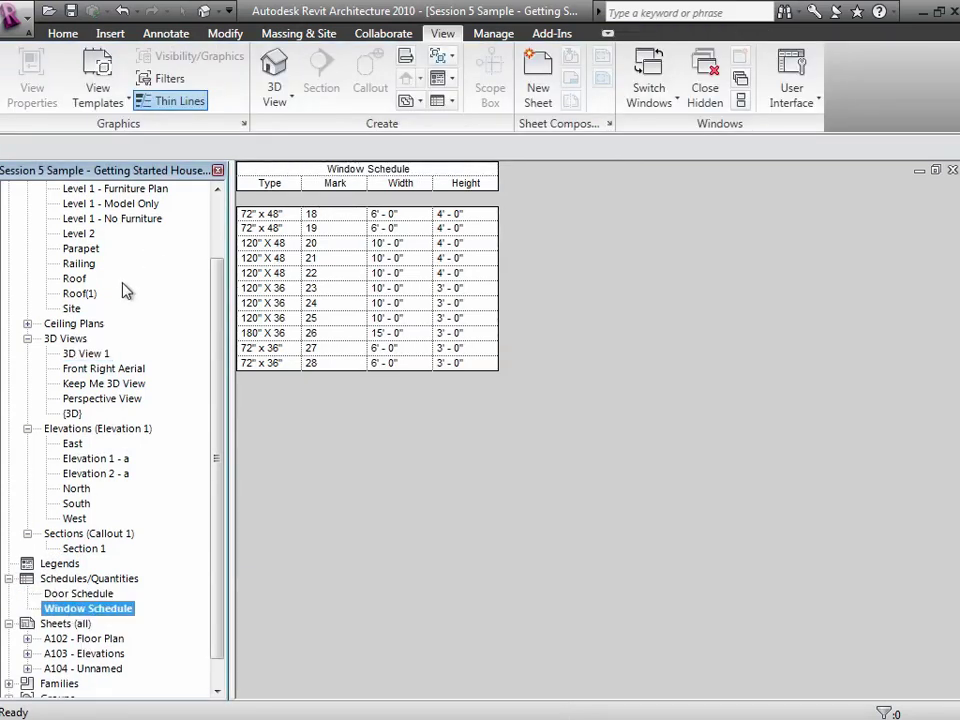
right_click(102, 613)
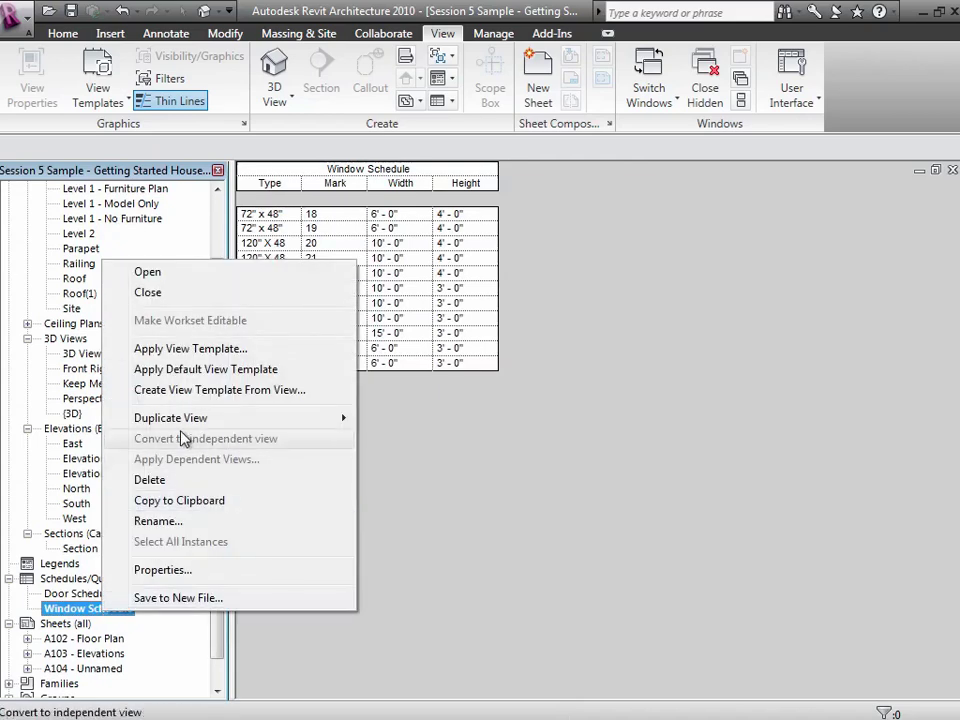
click(170, 569)
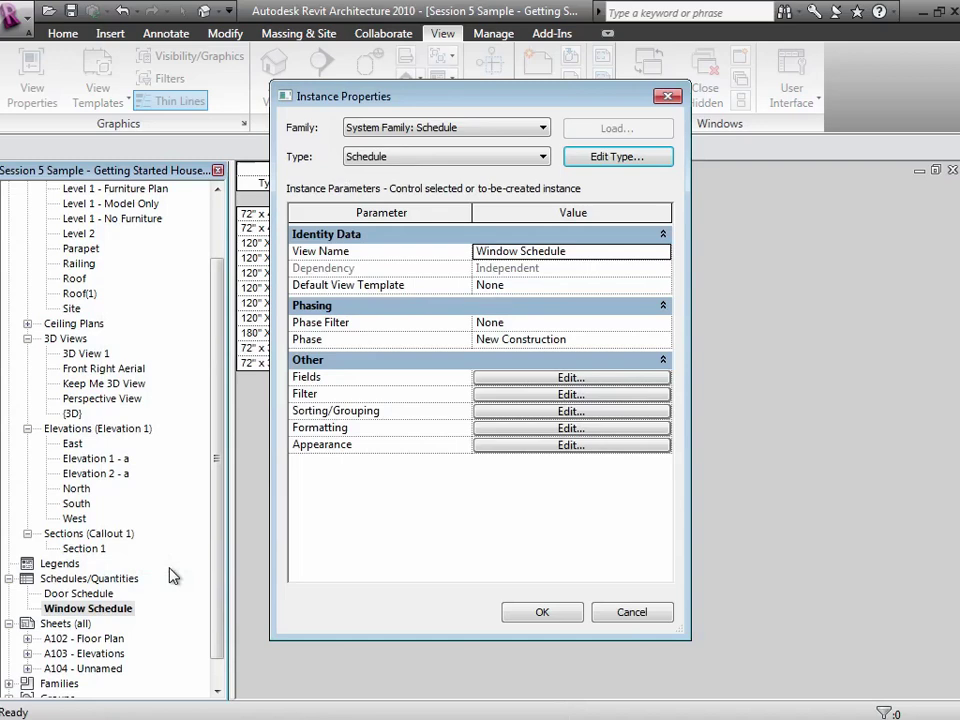
click(544, 385)
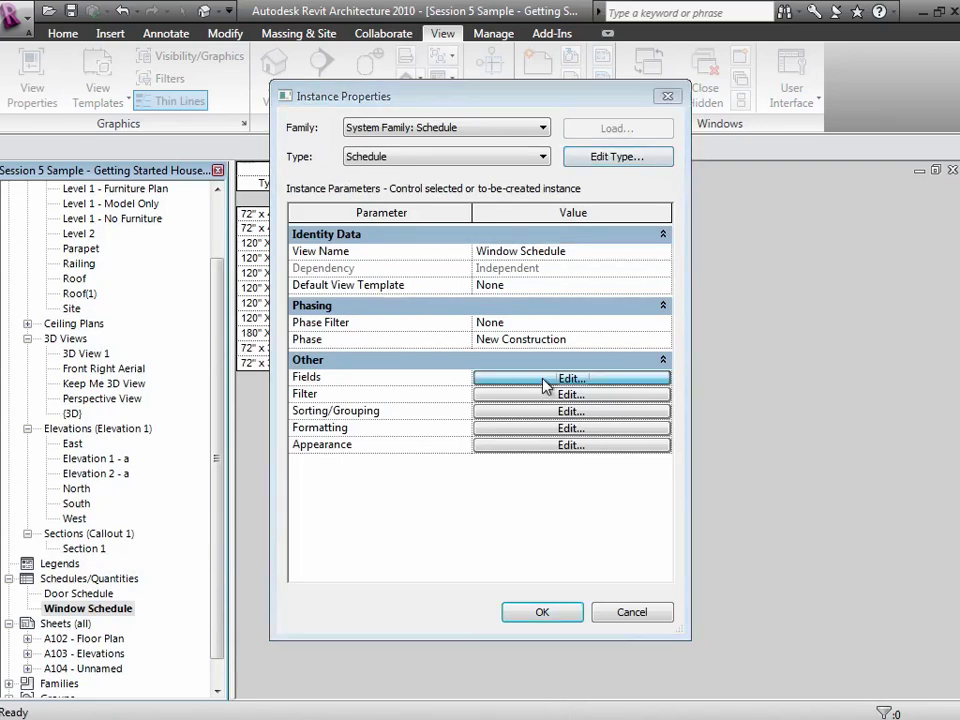
drag(683, 201, 706, 203)
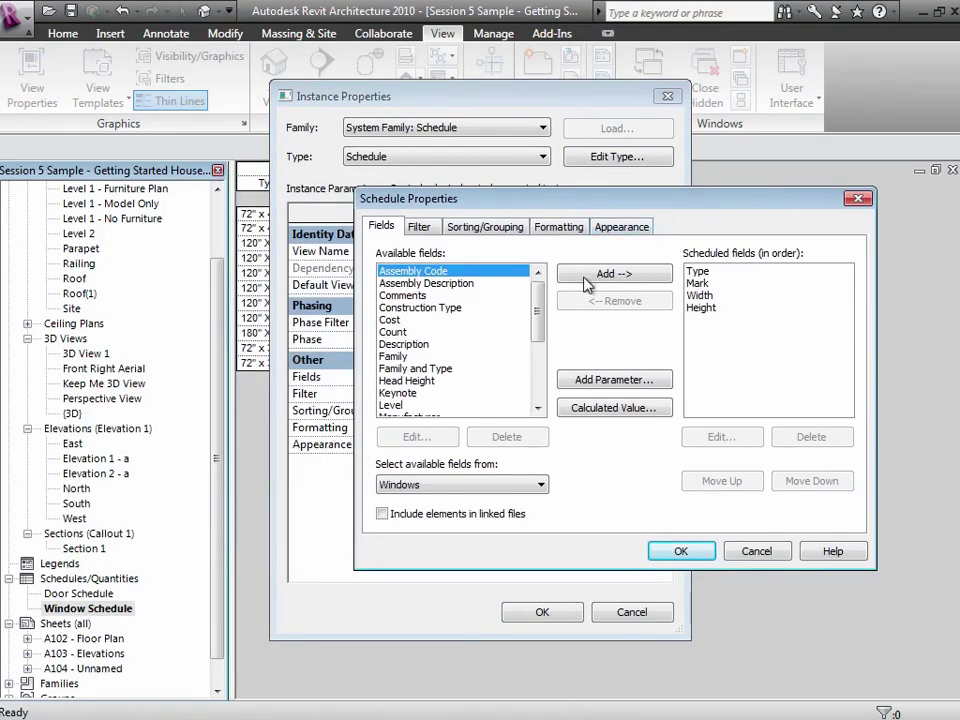
drag(541, 326, 542, 375)
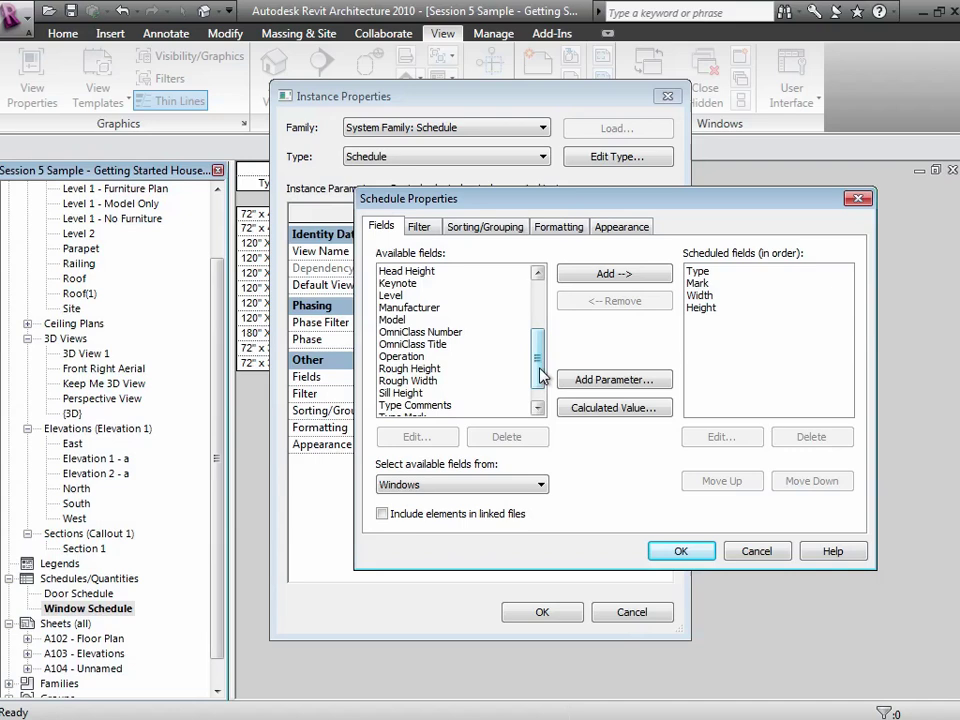
click(752, 553)
click(661, 612)
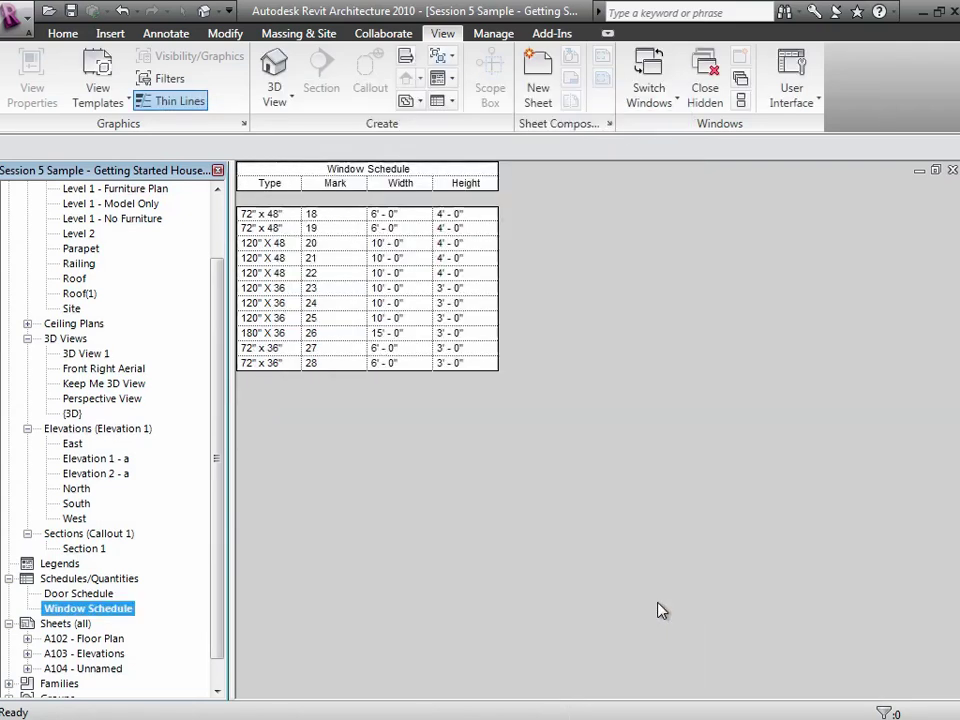
Reopen the Window Schedule's field settings from its Project Browser properties
click(336, 609)
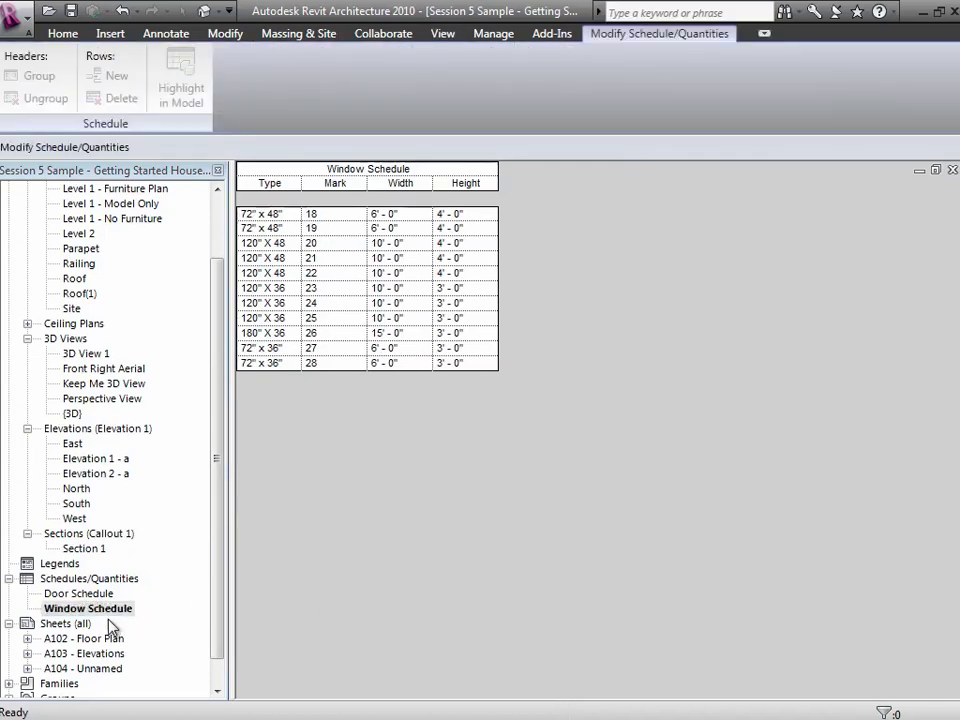
click(104, 609)
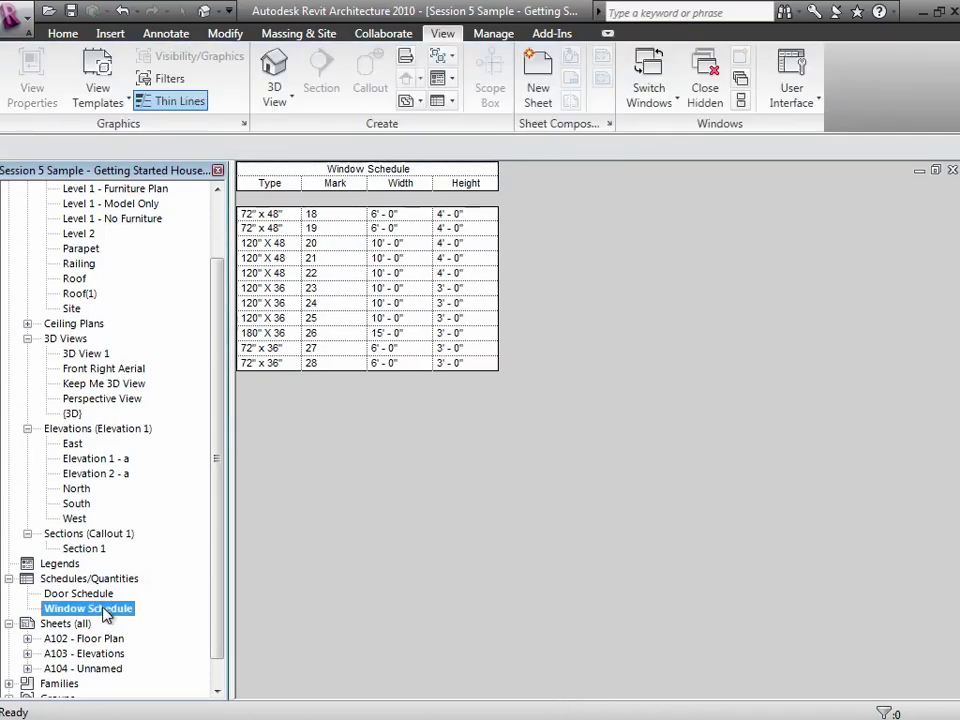
right_click(104, 611)
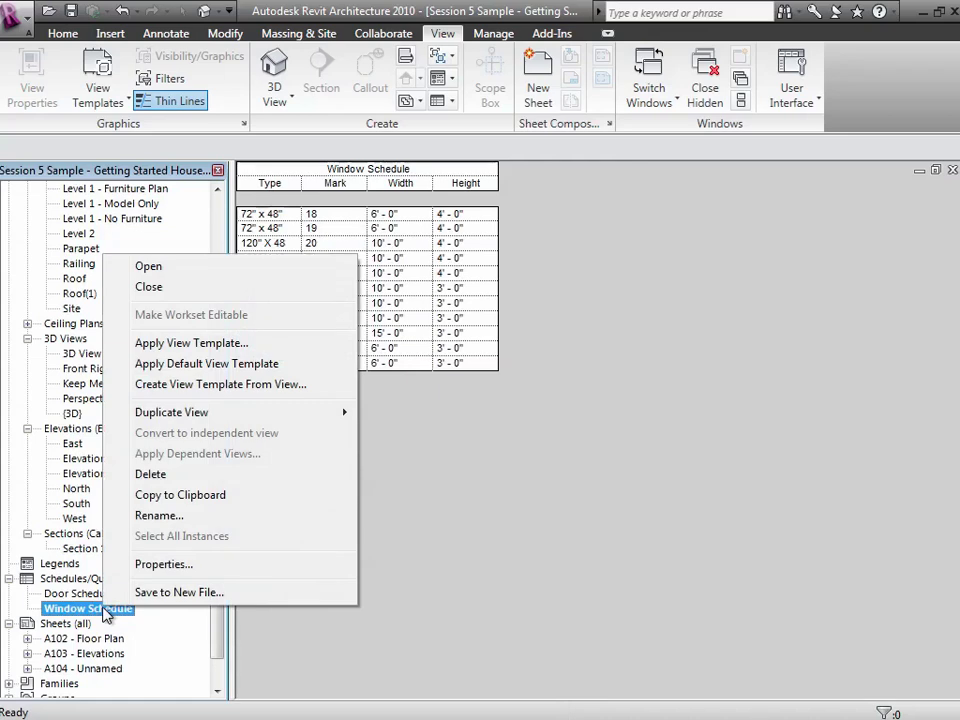
click(164, 566)
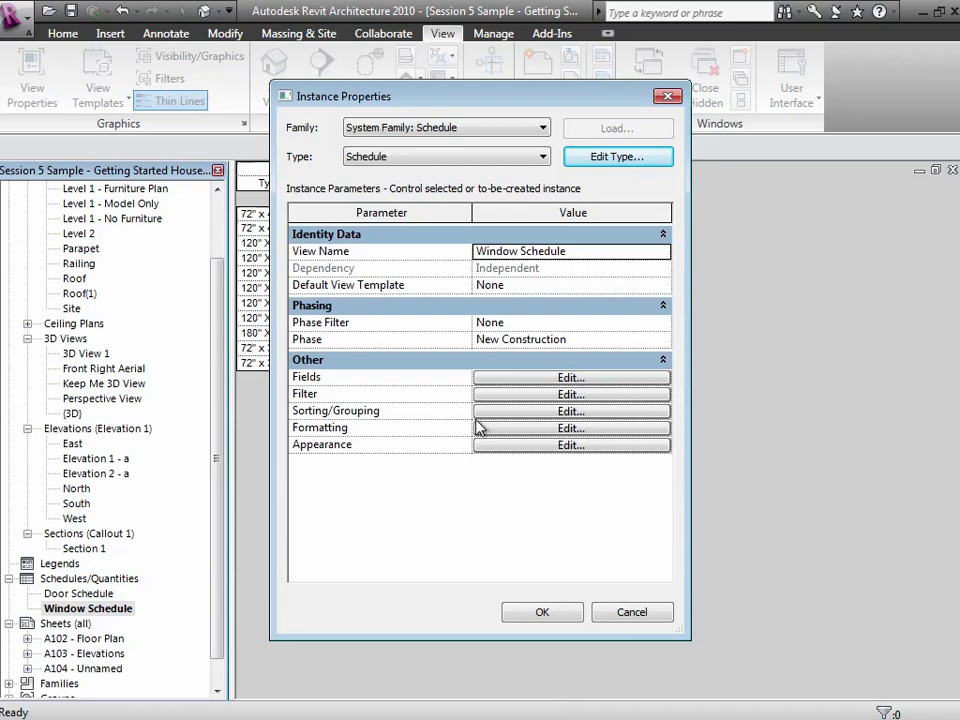
click(537, 380)
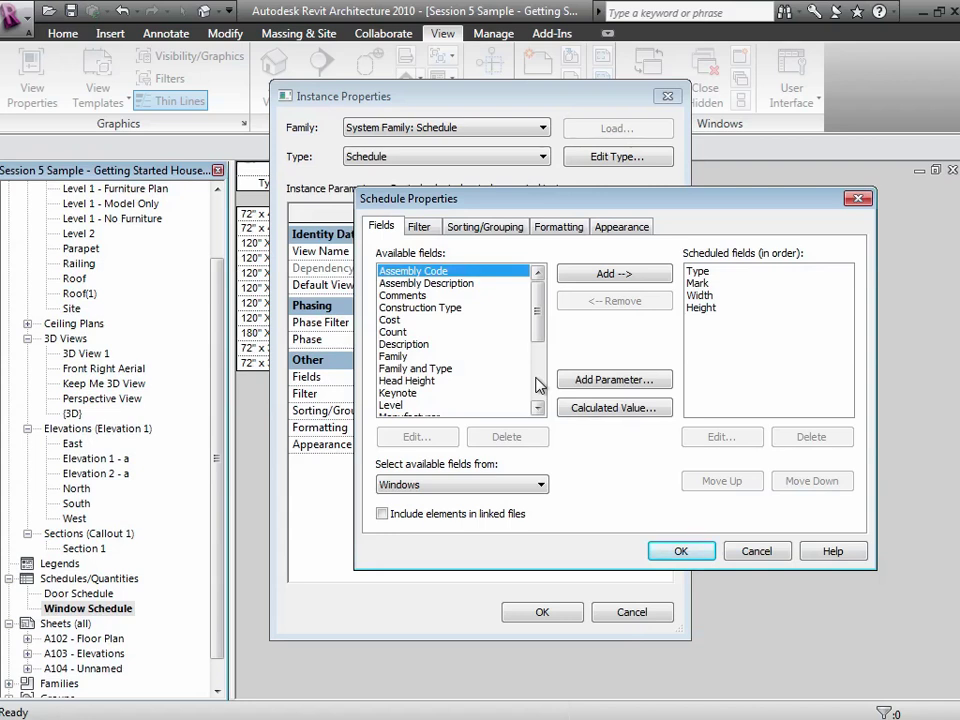
Start a new calculated value in the Common discipline with type Area
click(613, 407)
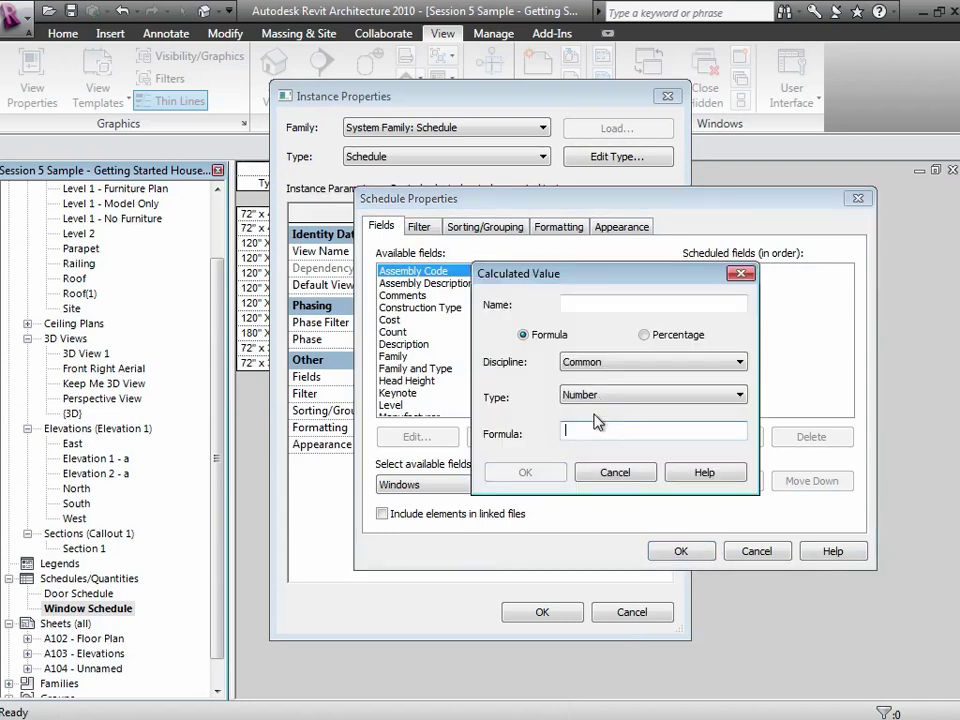
click(610, 366)
click(610, 372)
click(612, 400)
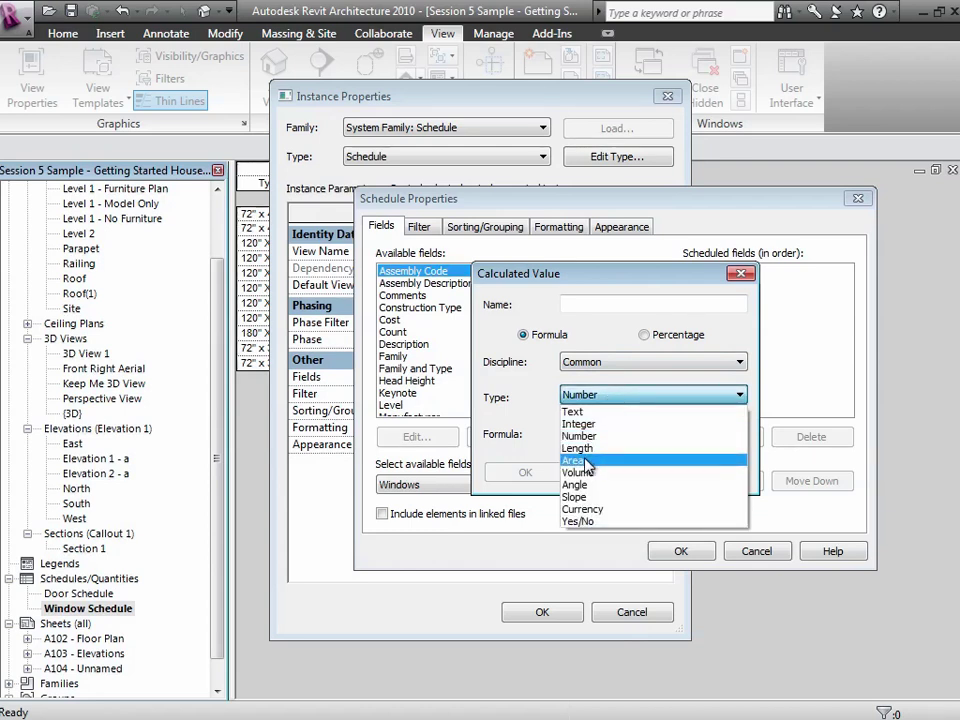
click(588, 462)
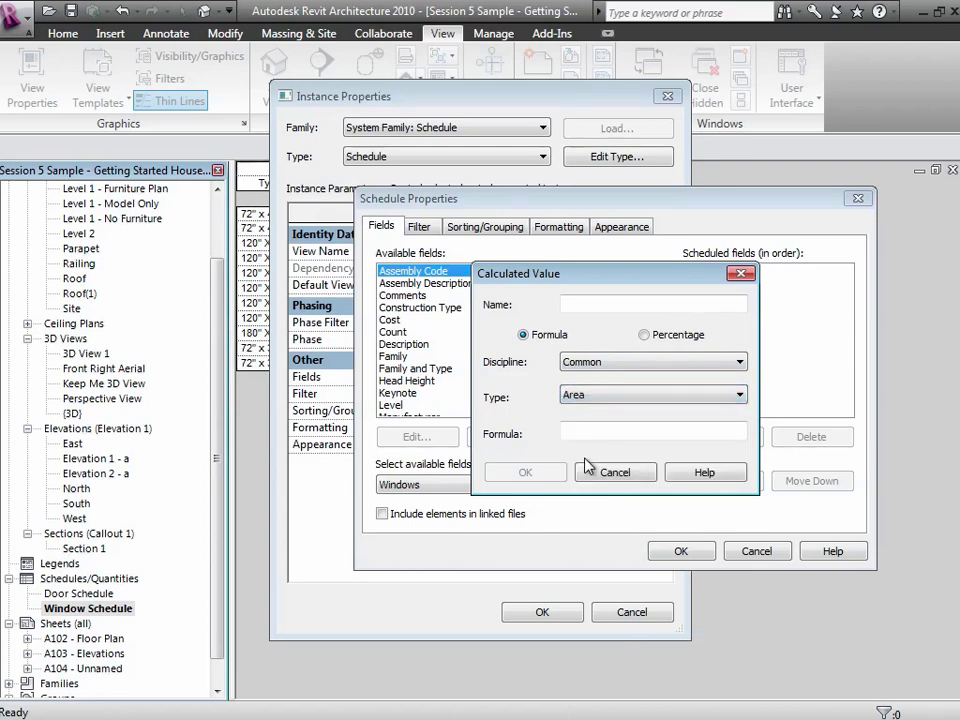
Give the calculated value the formula Height * Width and the name Glazing Area
click(585, 437)
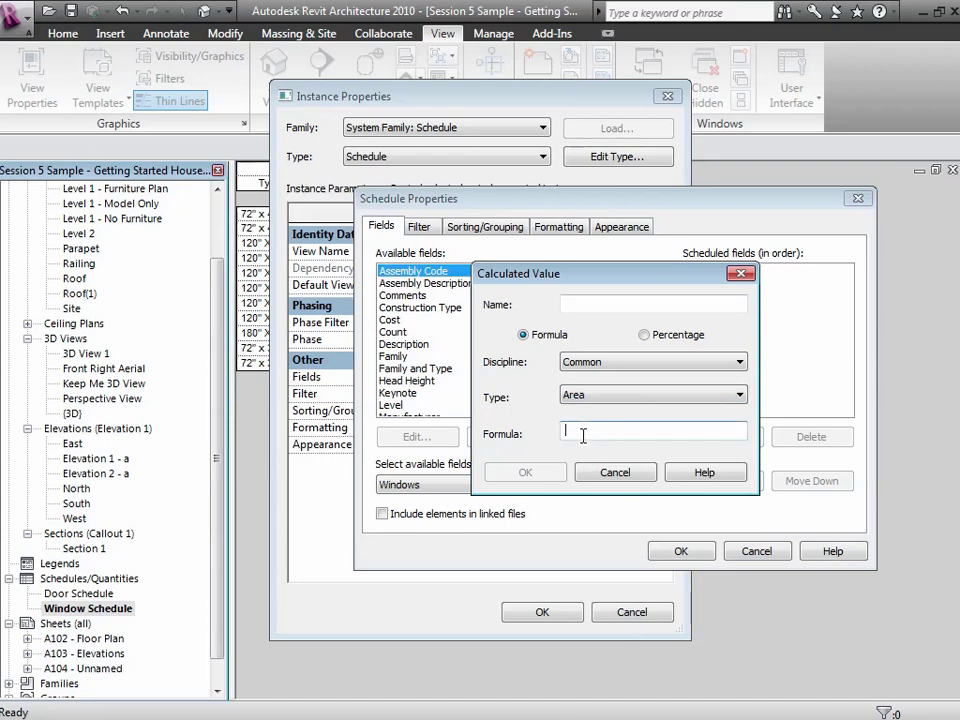
text(Height * Width)
click(685, 308)
text(Gl)
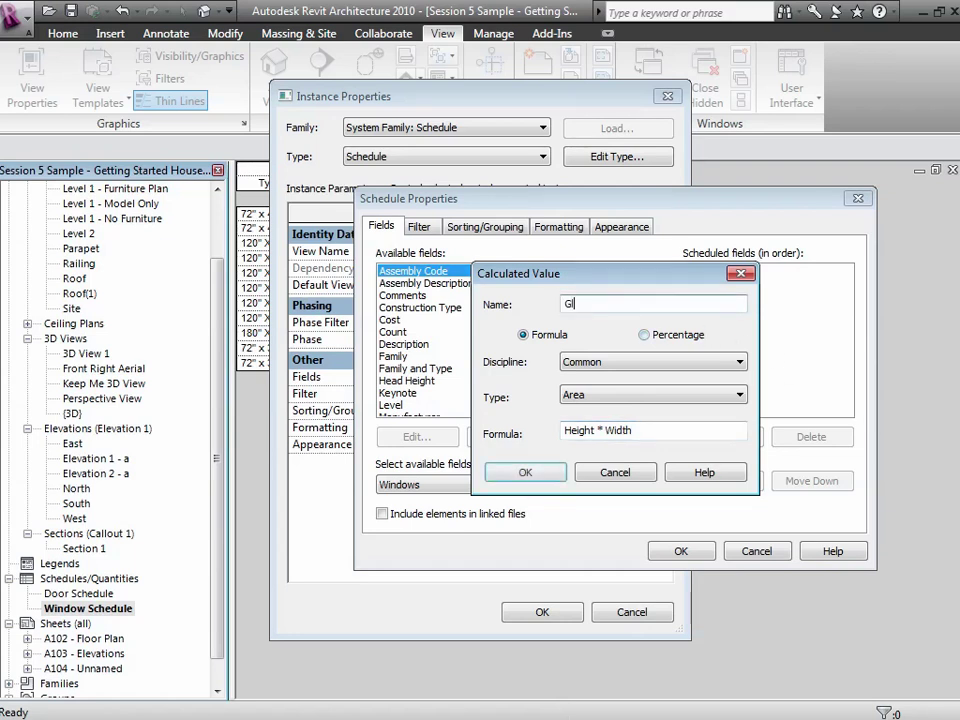
text(azing Area)
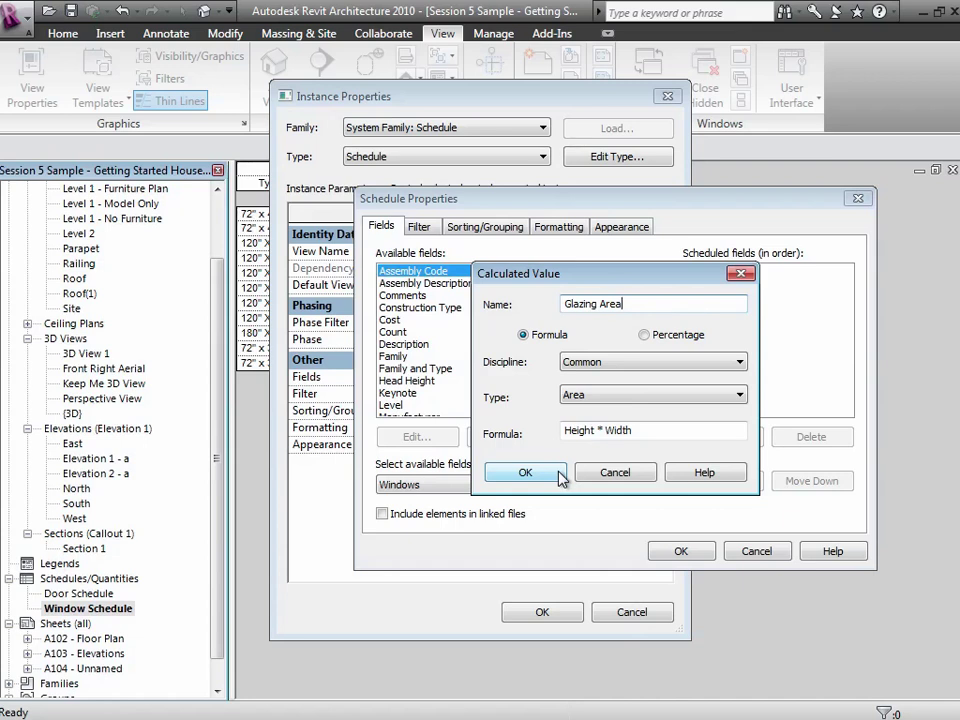
Add Glazing Area as a field and enable Grand totals showing title, count, and totals
click(558, 475)
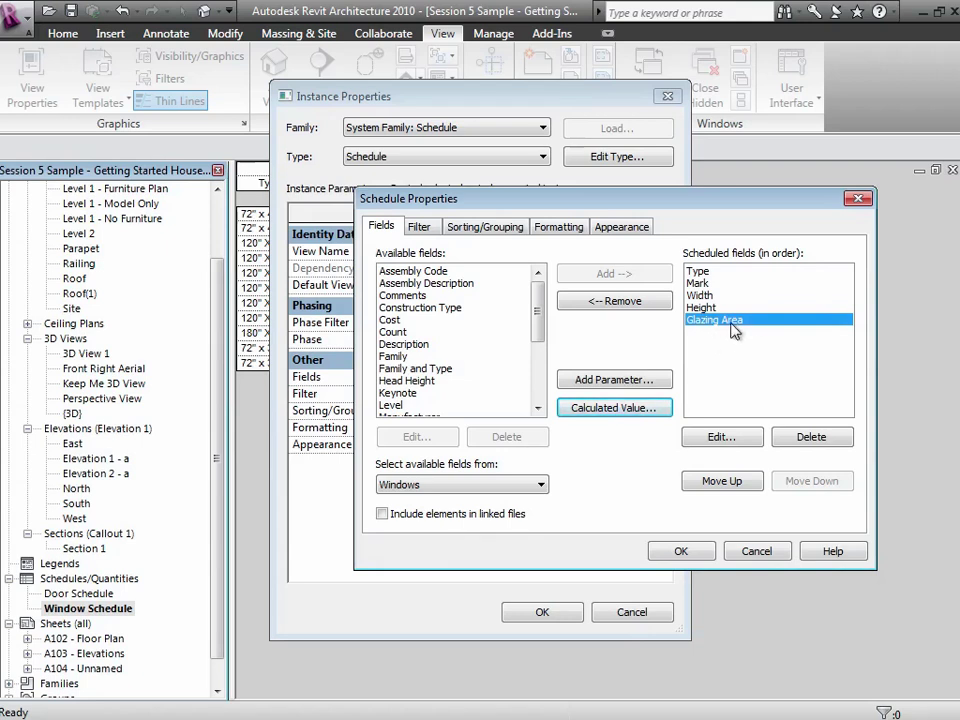
click(485, 228)
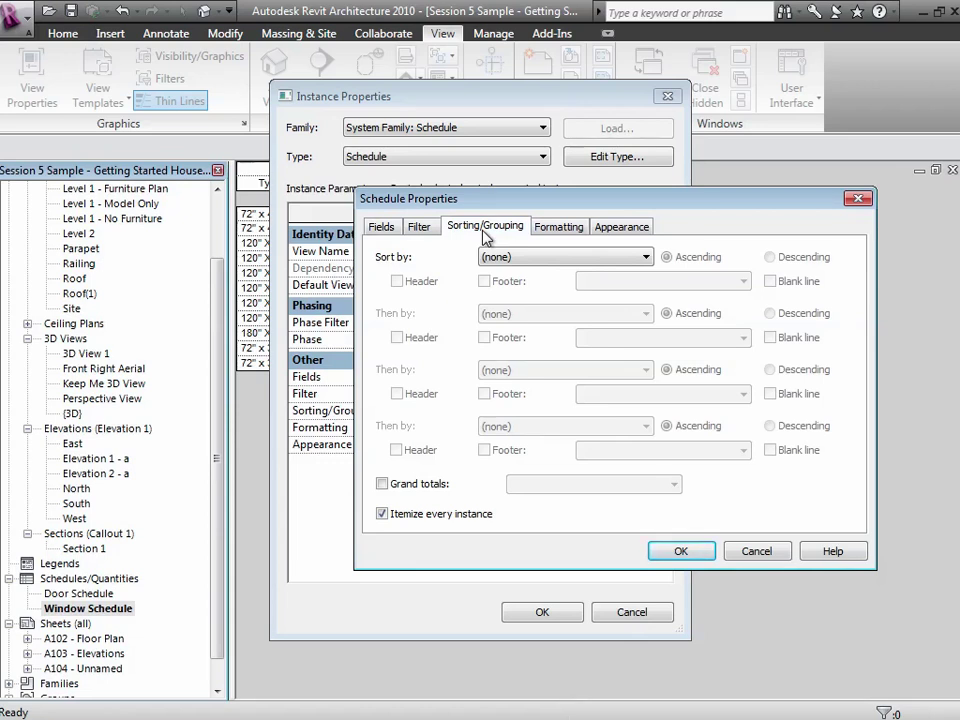
click(384, 486)
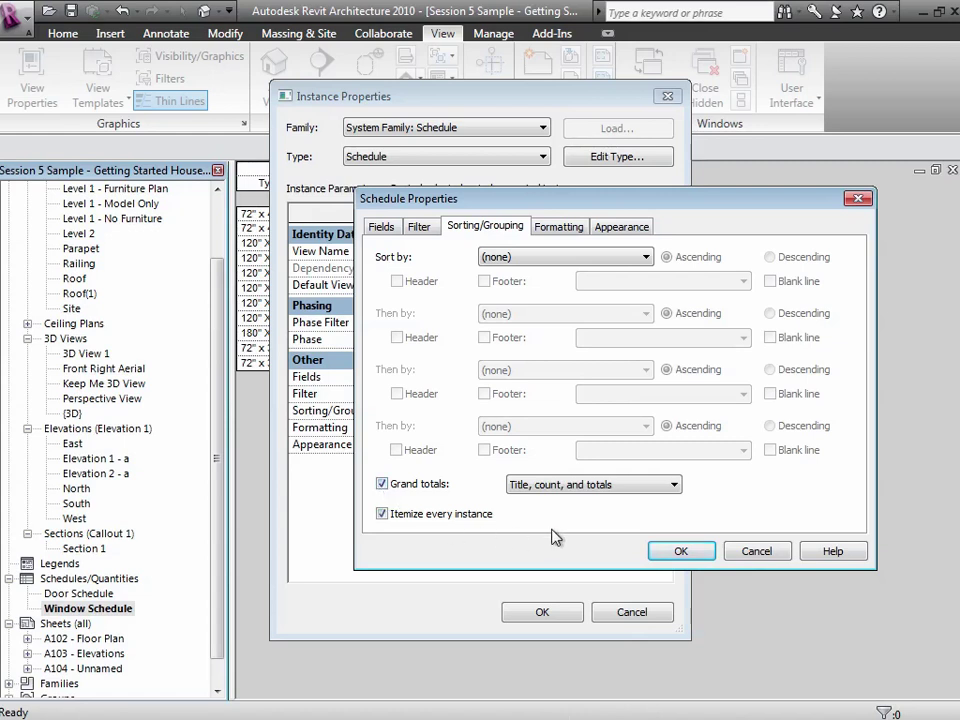
Turn on Calculate totals for the Glazing Area field and close Schedule Properties
click(562, 227)
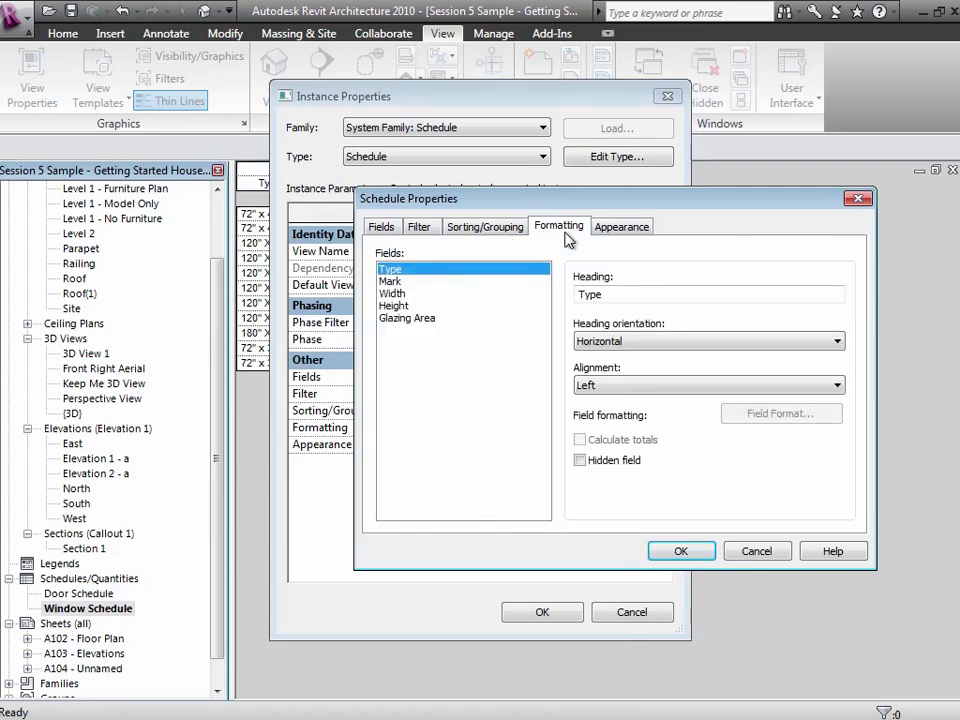
click(410, 318)
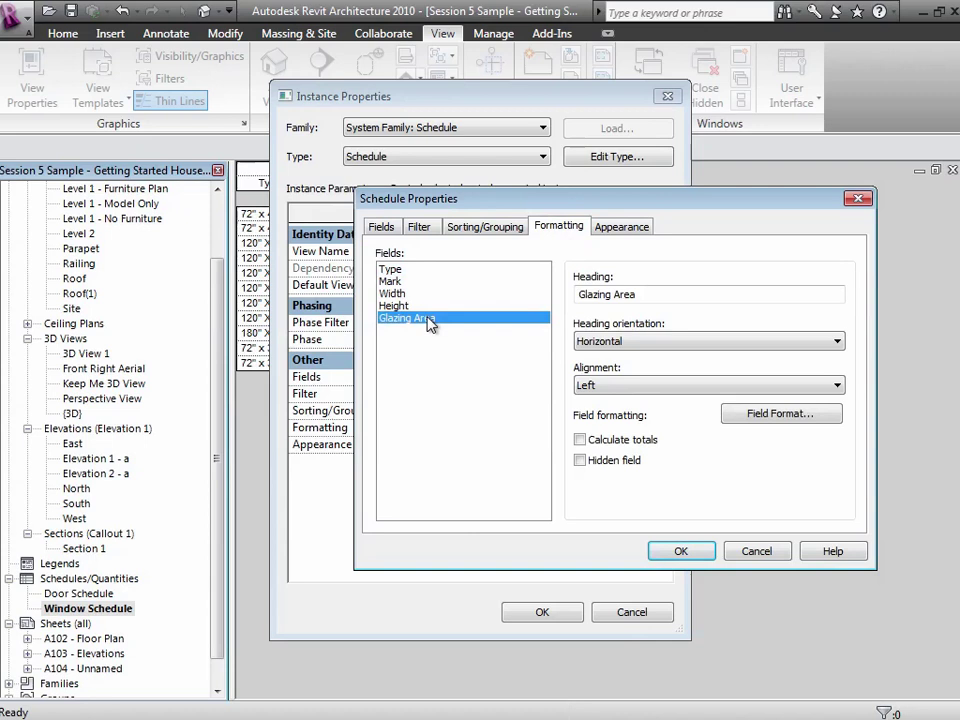
click(580, 440)
click(681, 552)
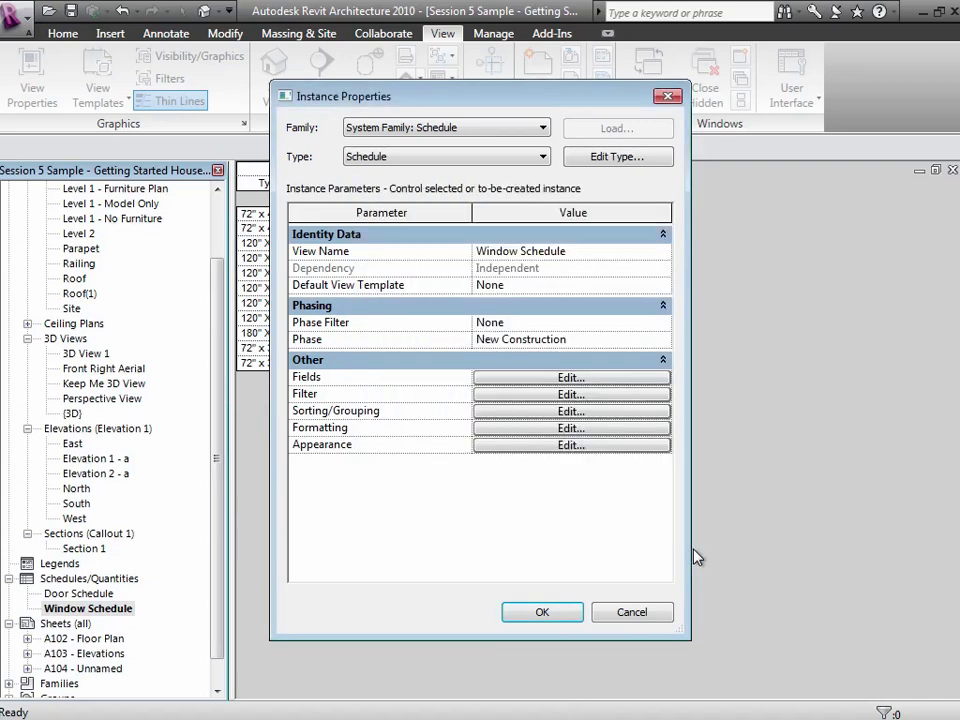
Return to the Window Schedule showing Glazing Area per window and a 339 SF total
click(566, 616)
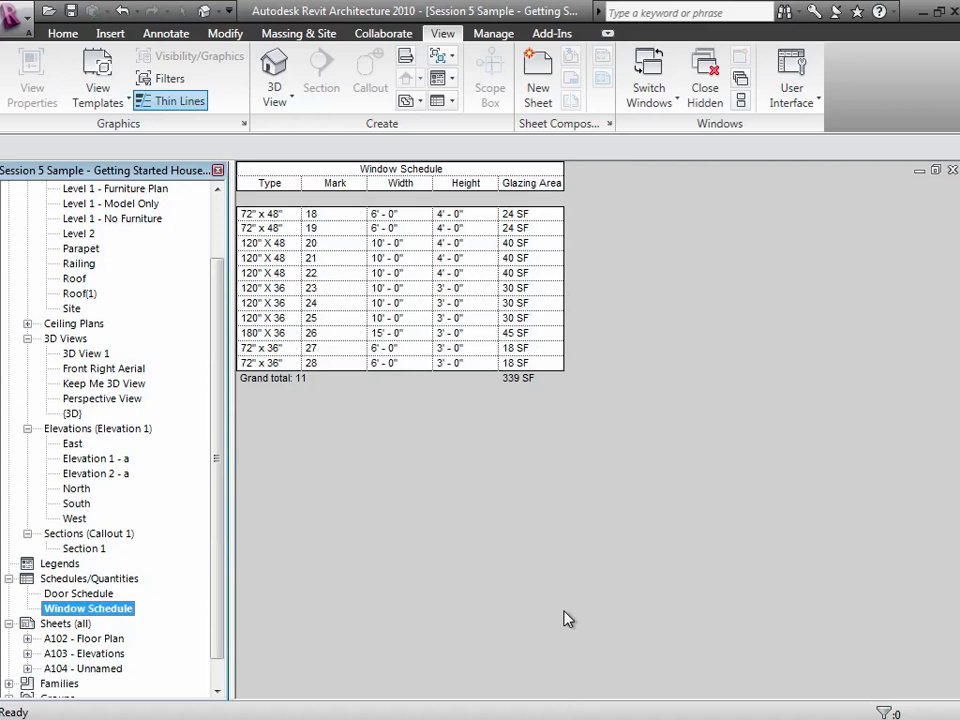
Reopen the Window Schedule's field settings and select Glazing Area in Scheduled fields
click(407, 574)
click(74, 609)
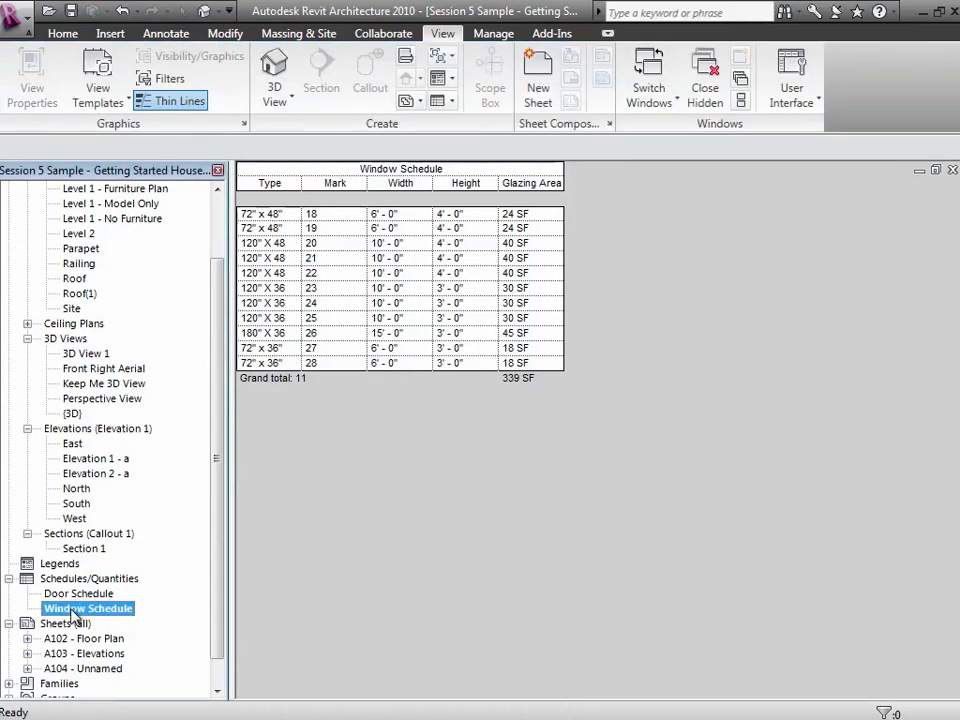
right_click(74, 609)
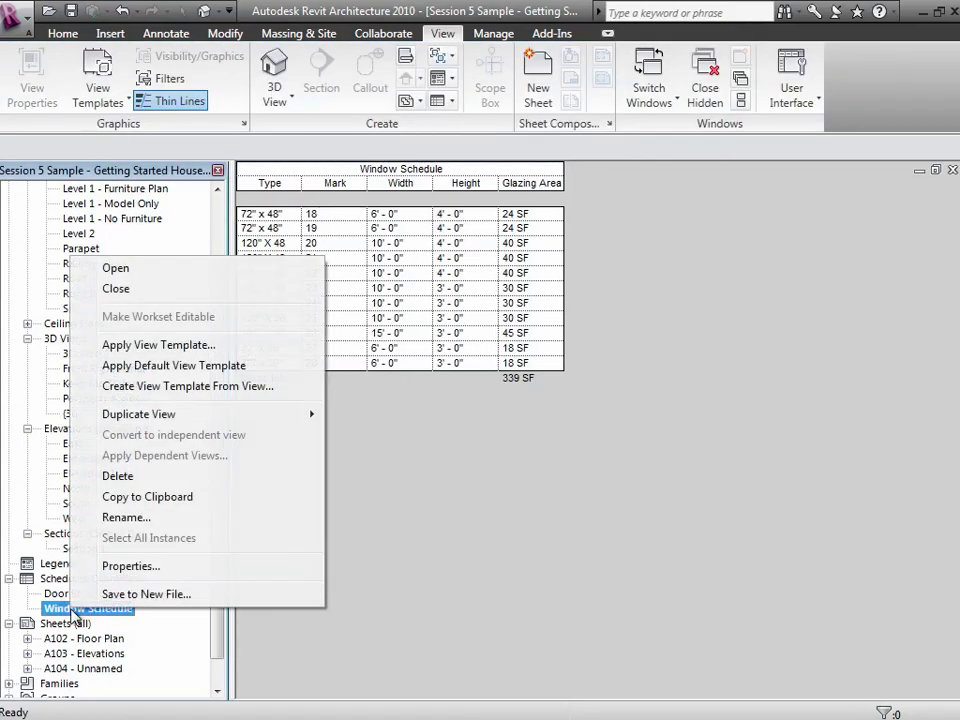
click(140, 566)
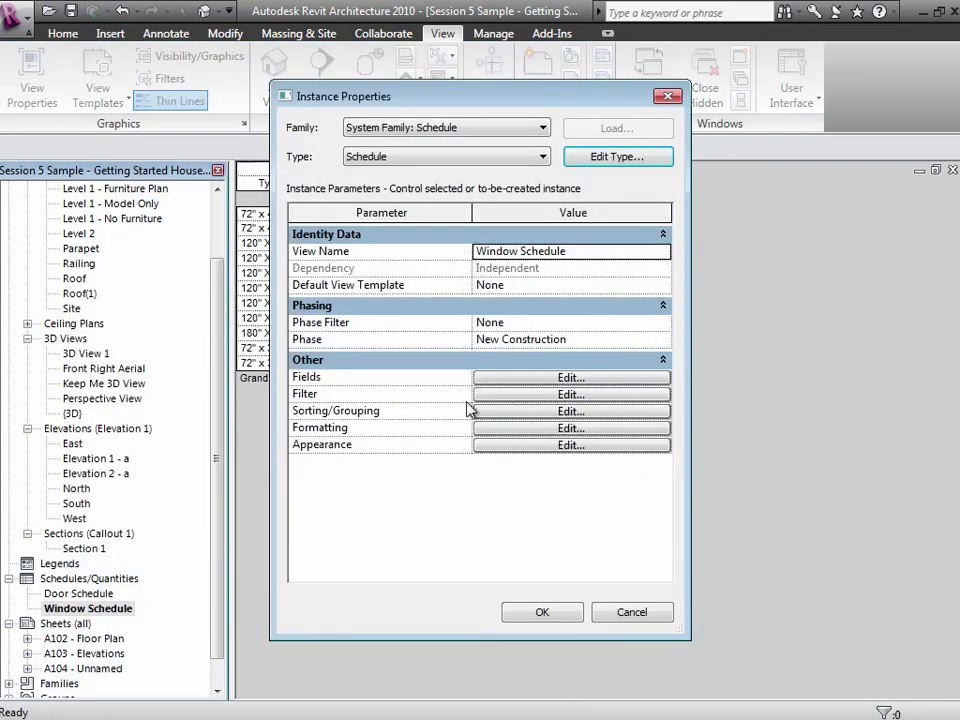
click(502, 387)
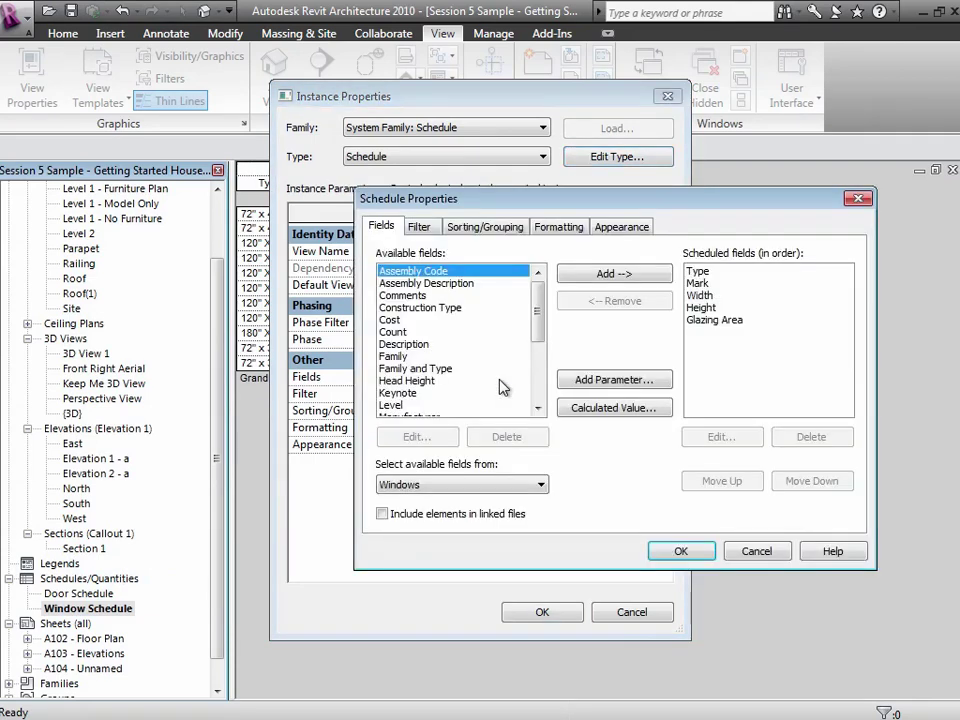
click(720, 322)
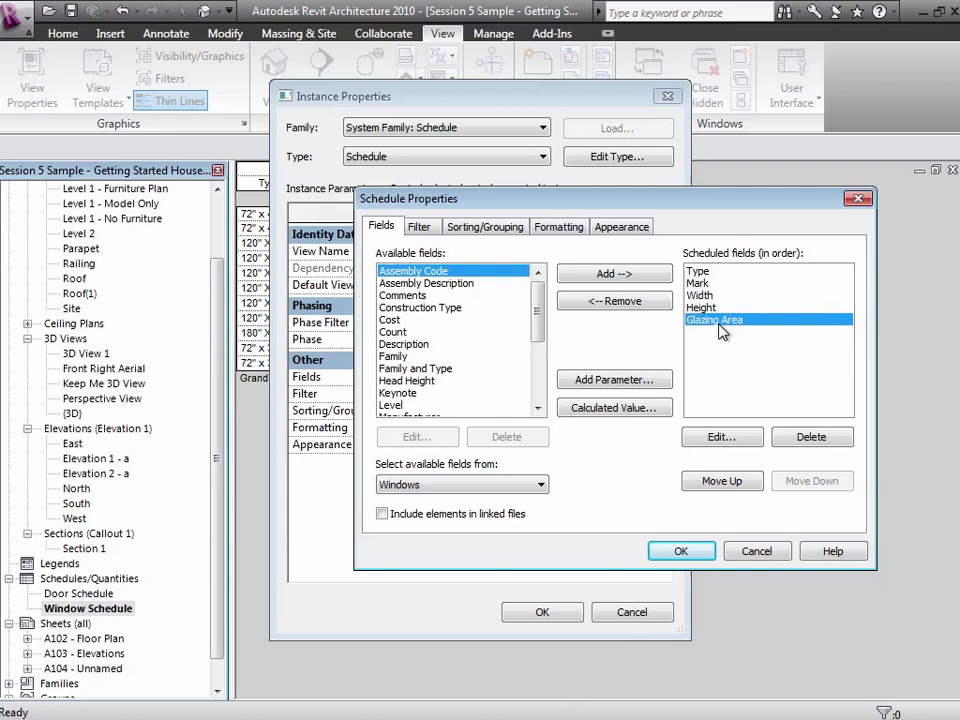
Edit the Glazing Area formula so the height part reads (Height - 4")
click(727, 441)
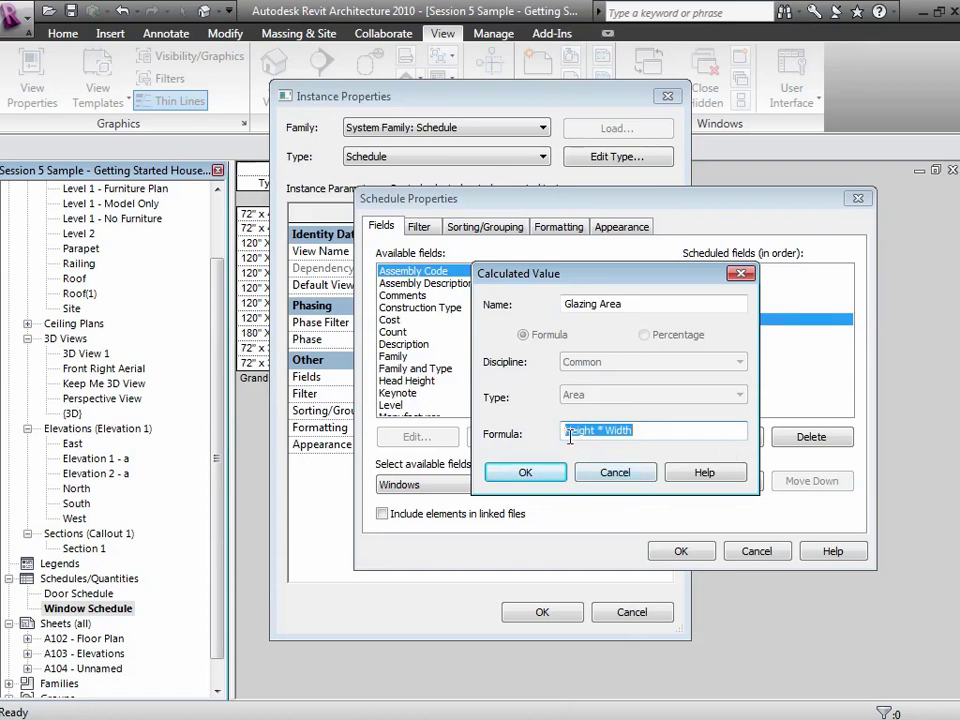
key(Home)
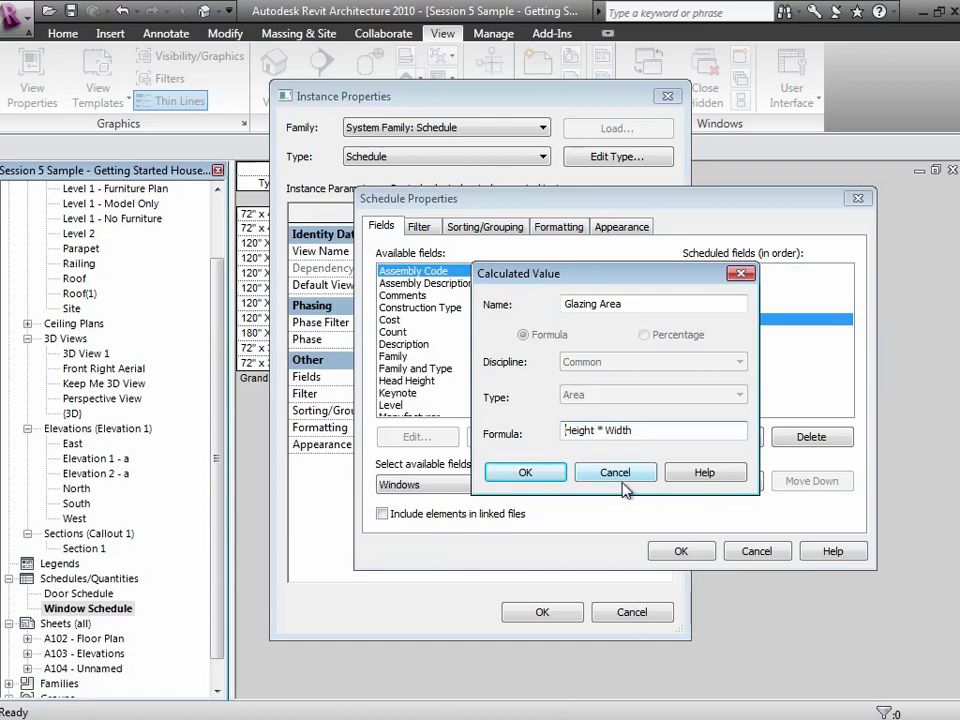
text(()
key(ctrl+shift+Right)
key(Right)
text(-4)
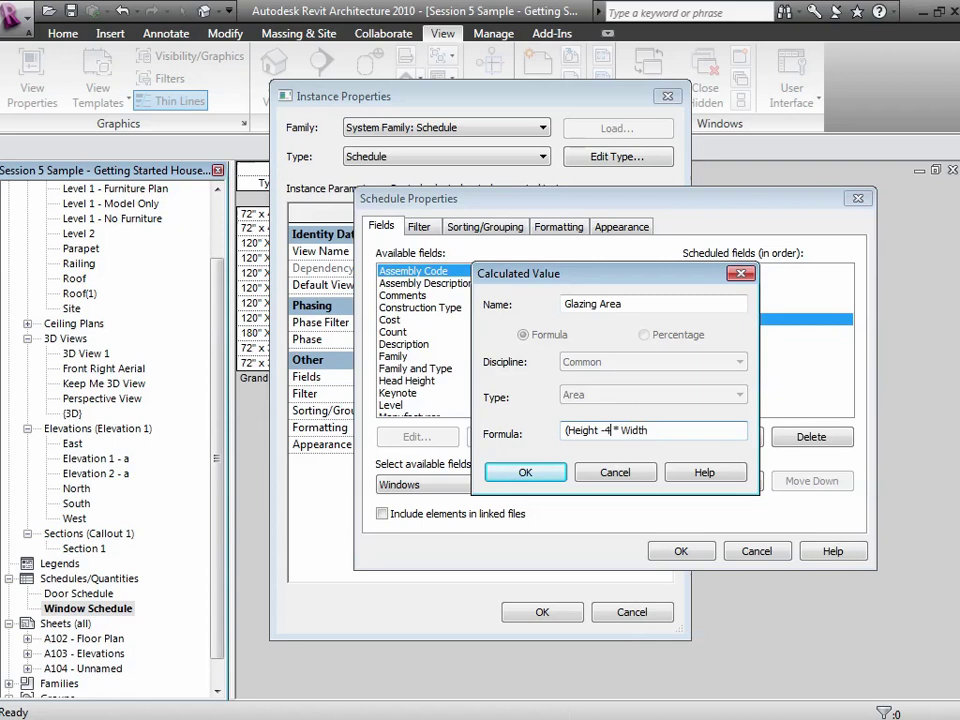
key(Left)
text(")
key(Left)
key(Left)
key(Right)
key(Right)
text())
Complete the formula as (Height - 4") * (Width - 4") and confirm it
click(636, 434)
text((Width - 4"))
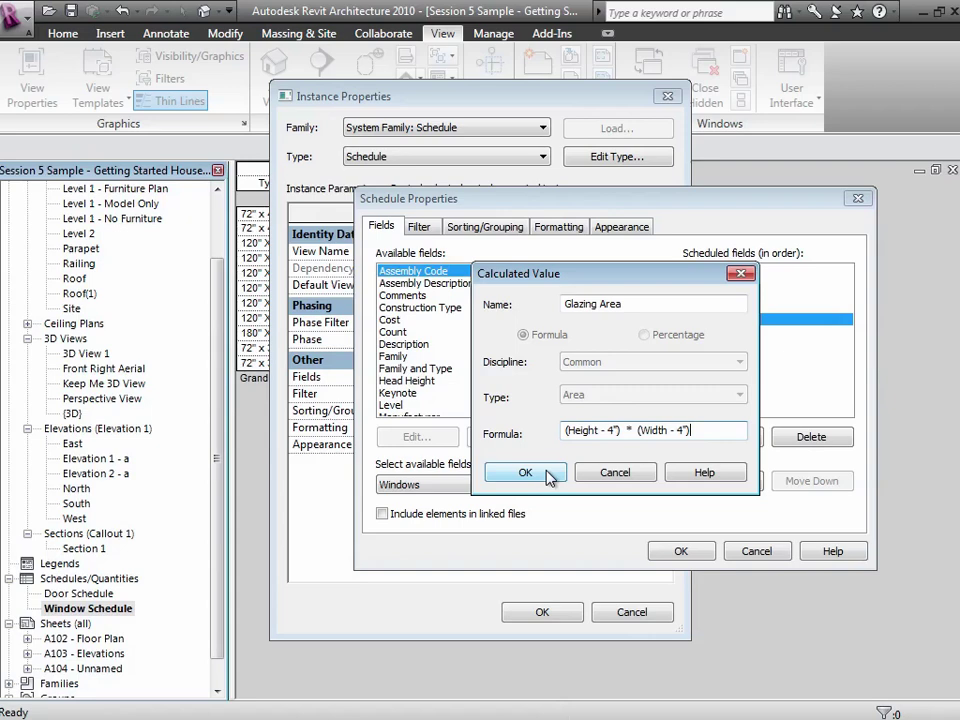
click(549, 478)
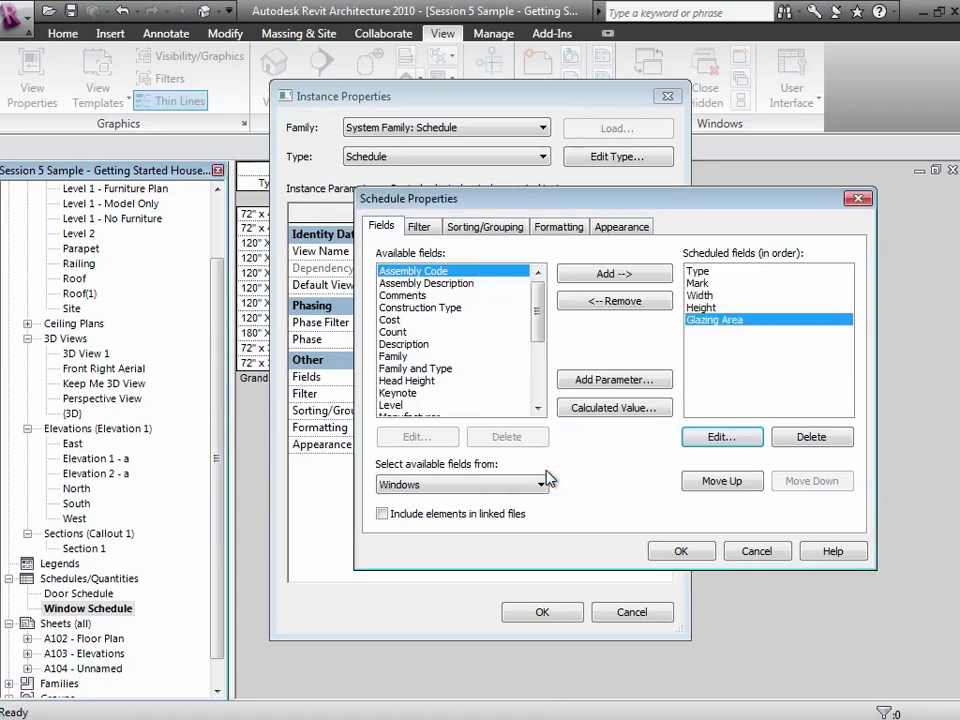
click(681, 551)
Return to the Window Schedule showing frame-deducted Glazing Area values totalling 295 SF
click(560, 616)
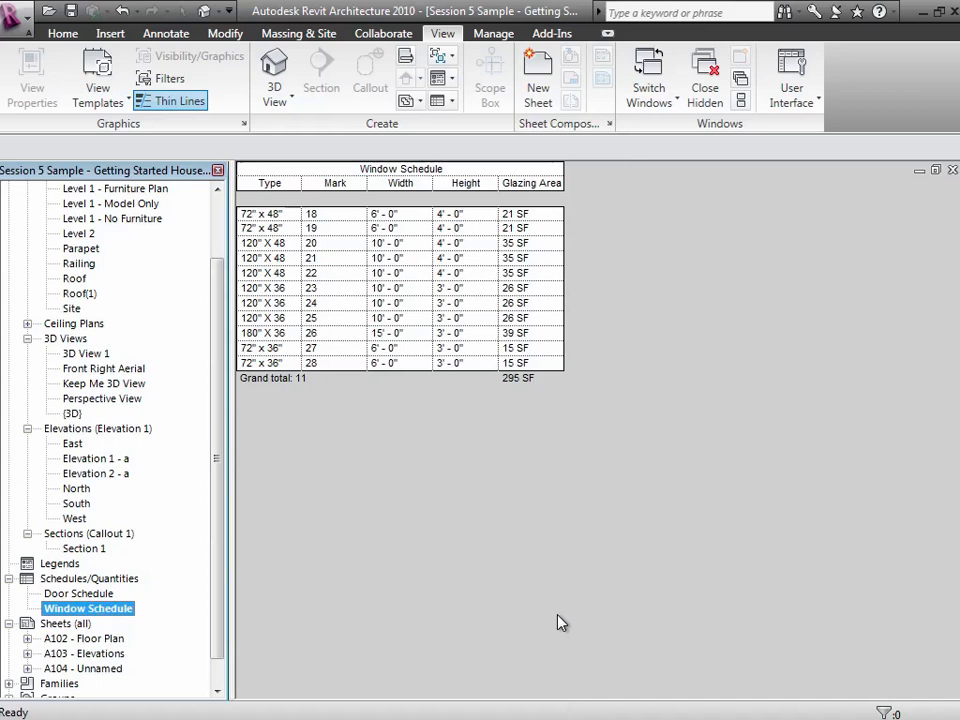
Start a new Schedule/Quantities schedule, dismiss the save reminder, and pick the Curtain Panels category
click(450, 101)
click(473, 133)
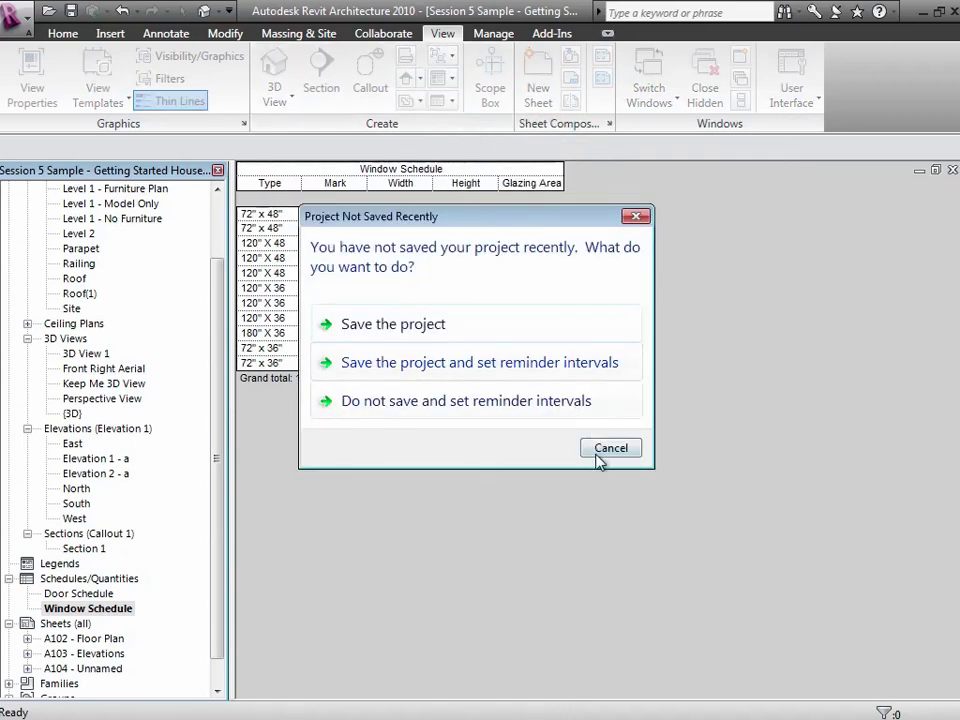
click(608, 447)
click(356, 330)
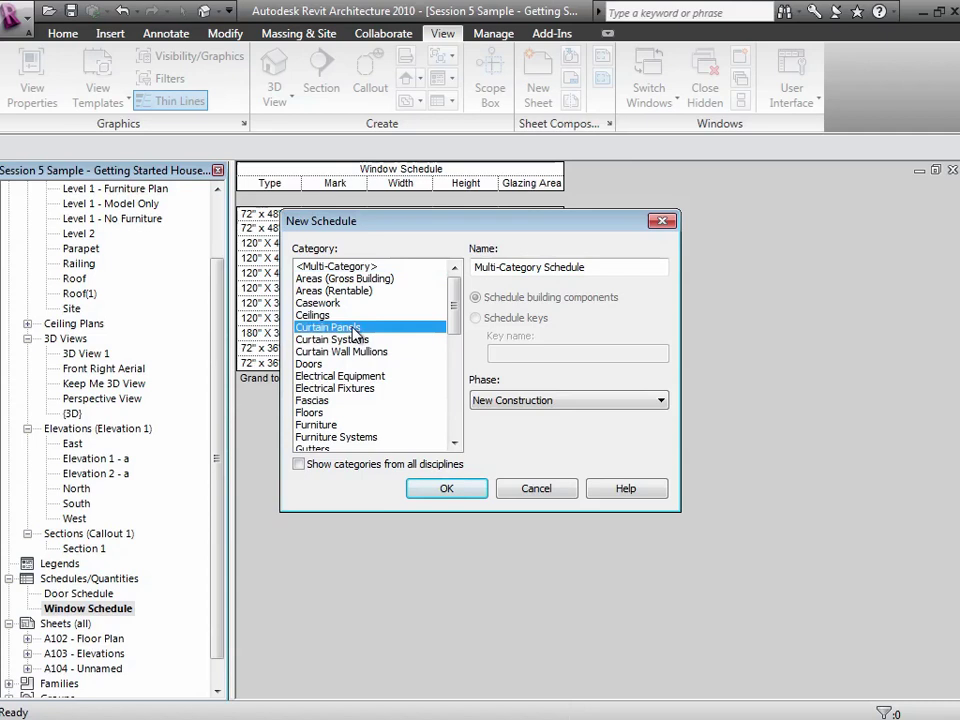